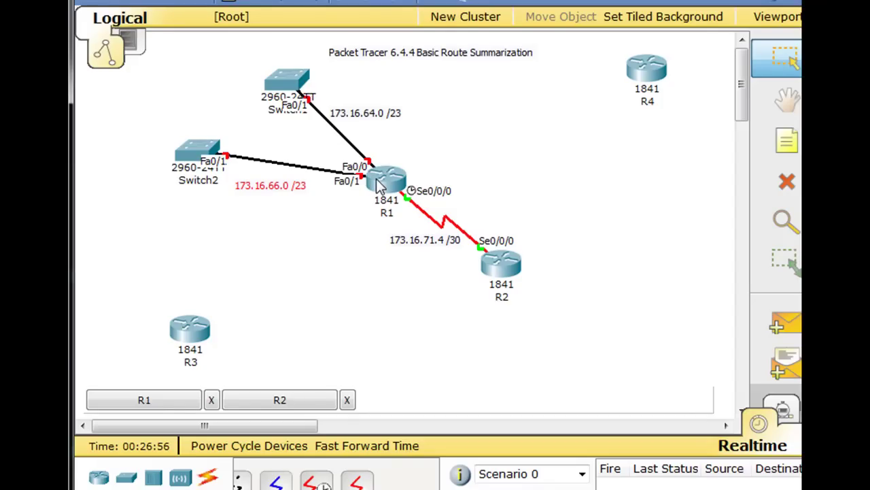
- In R1's CLI, assign FastEthernet0/0 the address 173.16.64.1 255.255.254.0
mouse_move(377, 182)
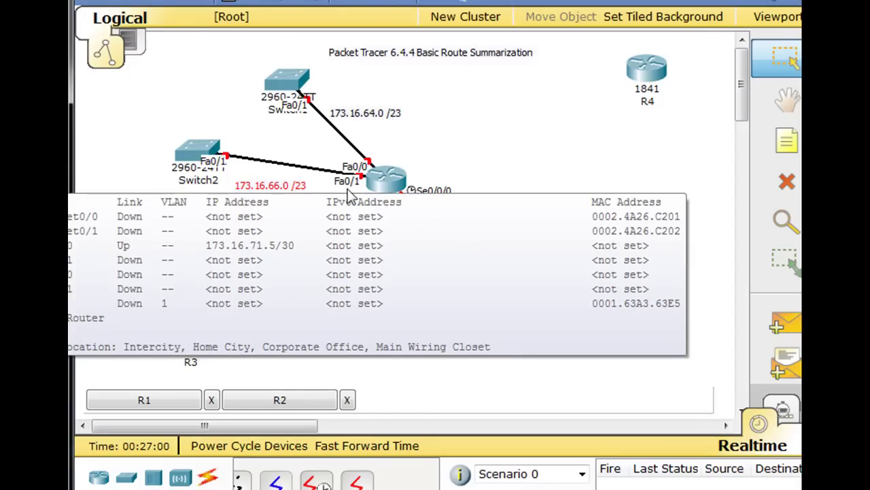
left_click(382, 181)
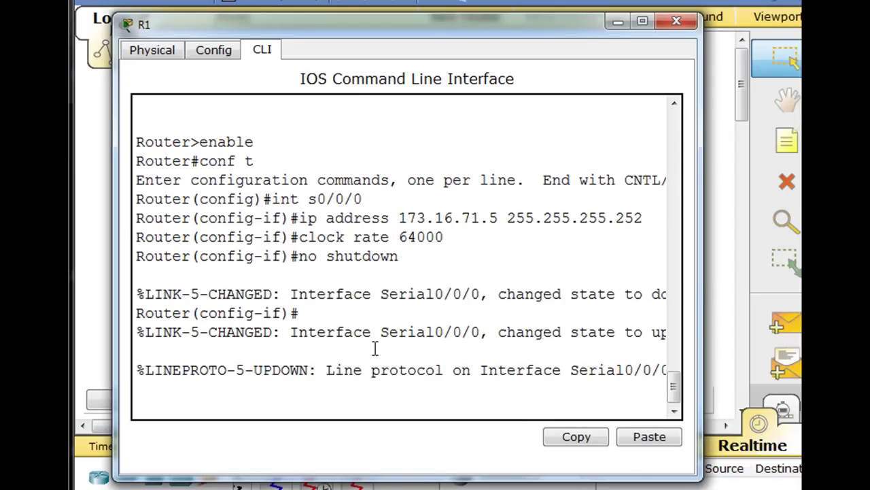
key("Return")
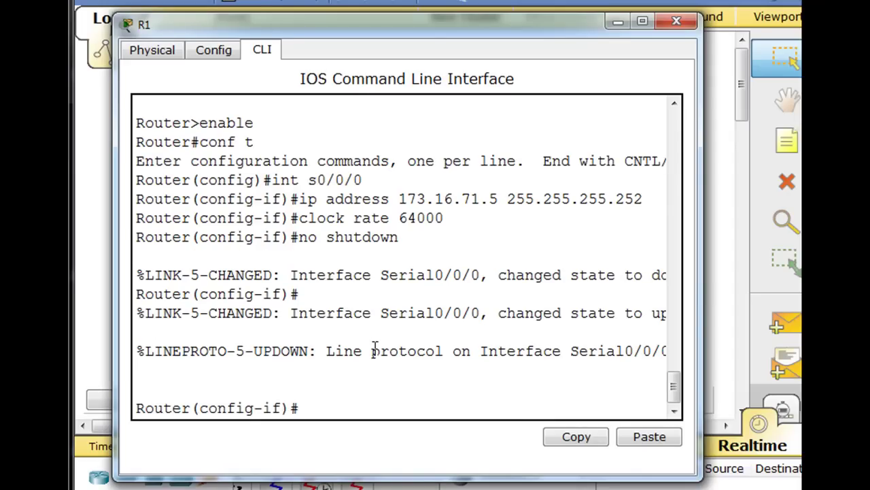
type("int fa0/0")
key("Return")
type("ip address")
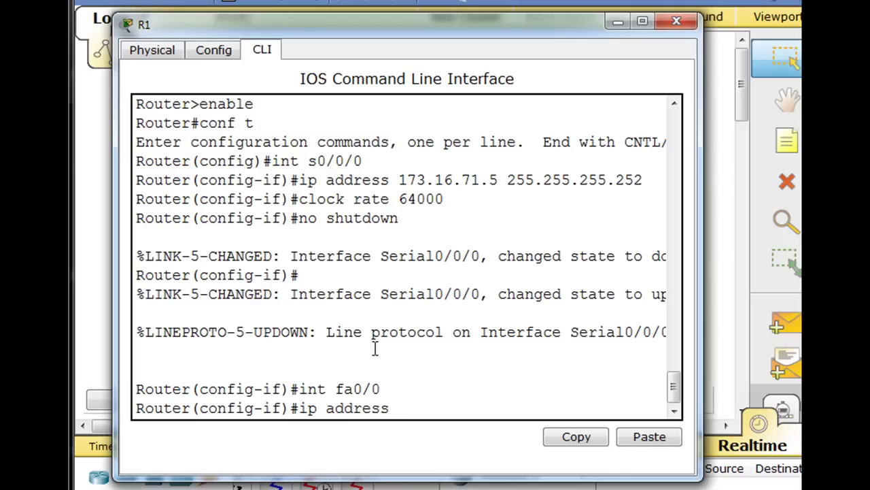
type(" 173.16.64.1")
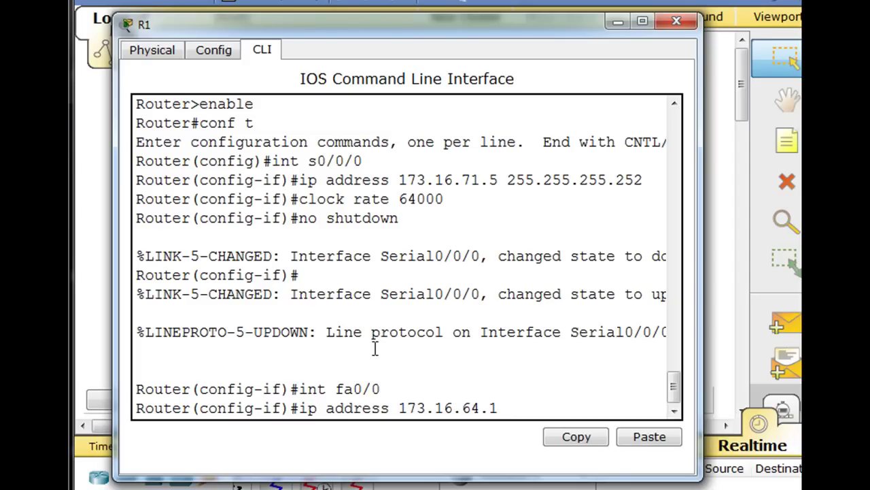
type(" 255.255.")
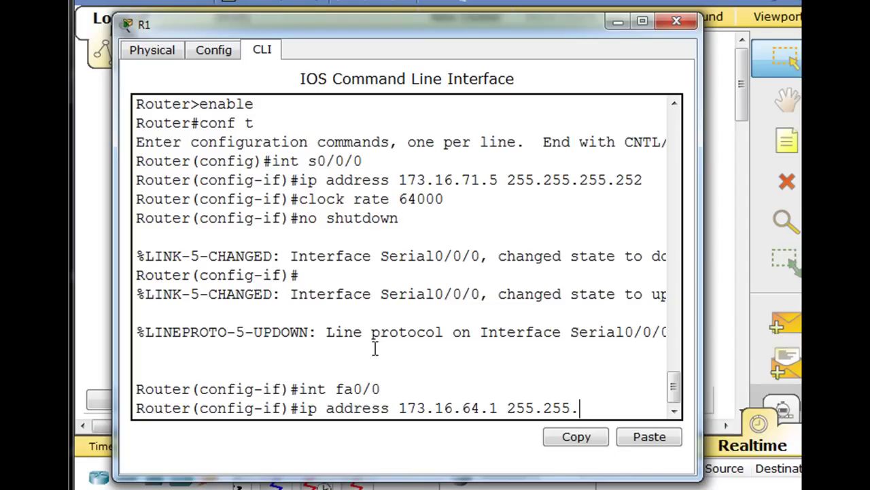
type("254.0")
key("Return")
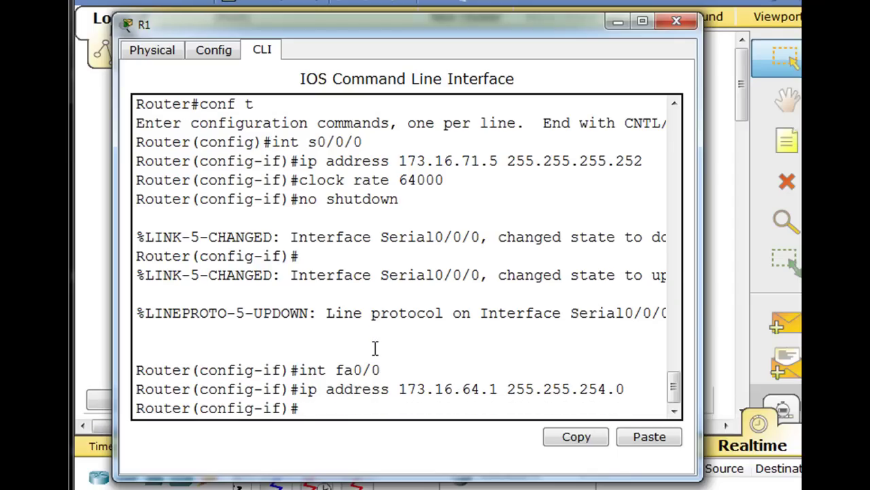
type("no shut")
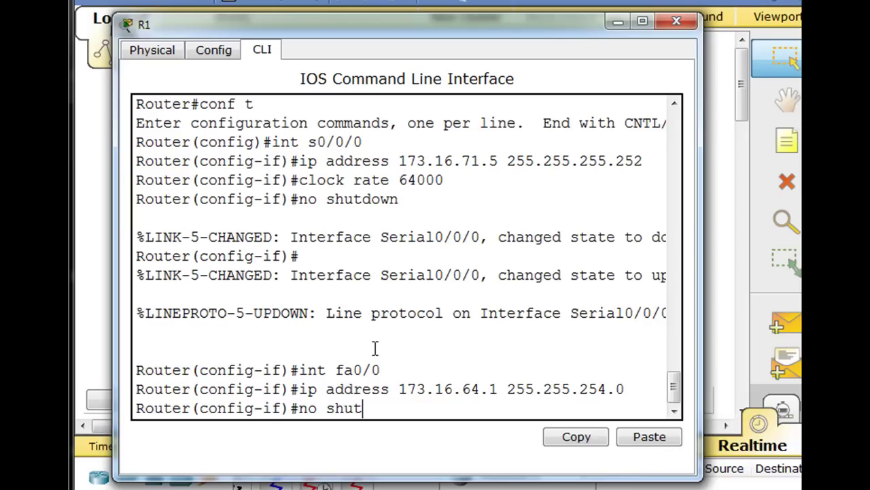
- Enable Fa0/0 on R1 and give Fa0/1 the address 173.16.66.1 255.255.254.0
key("Return")
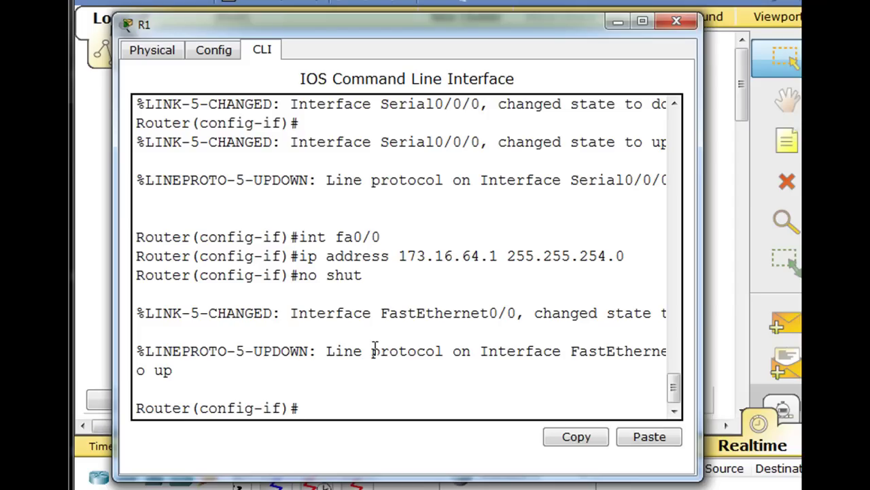
type("int fa0/0")
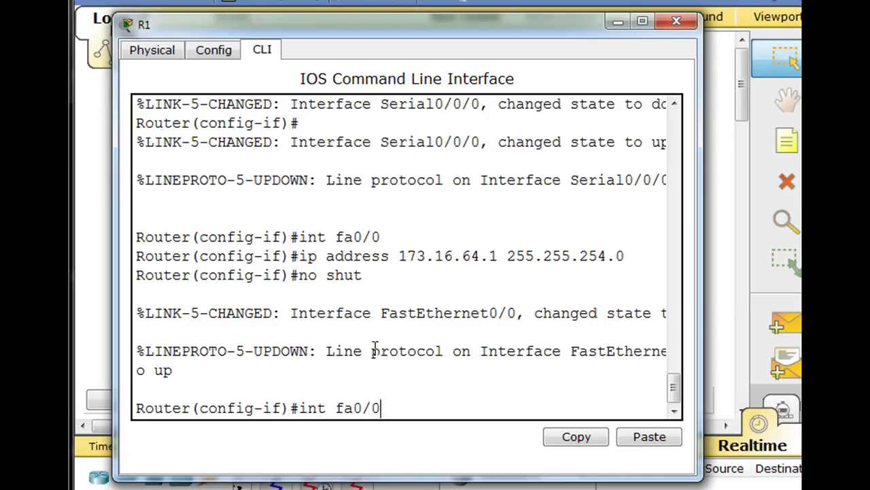
key("BackSpace")
type("1")
key("Return")
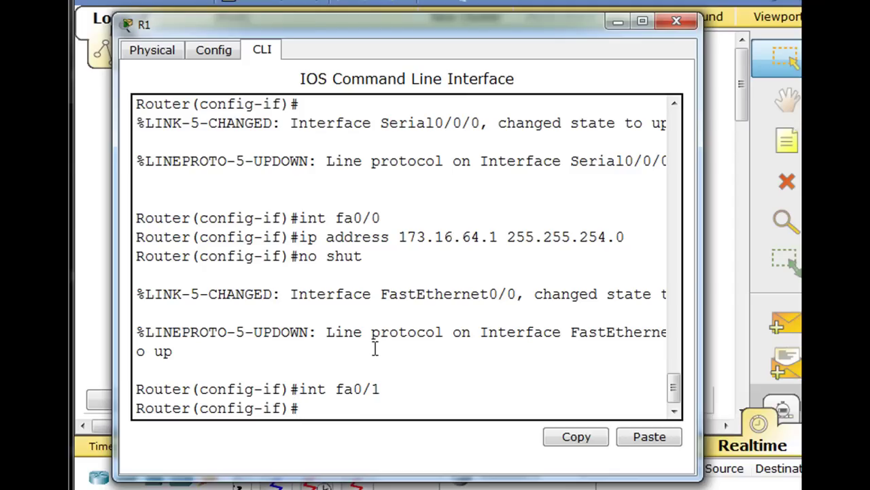
type("ip address")
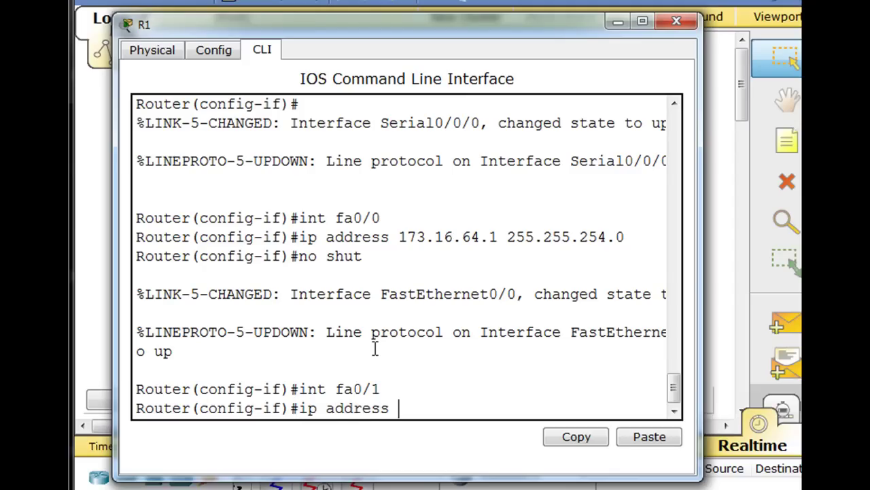
key("Up")
key("Up")
key("Up")
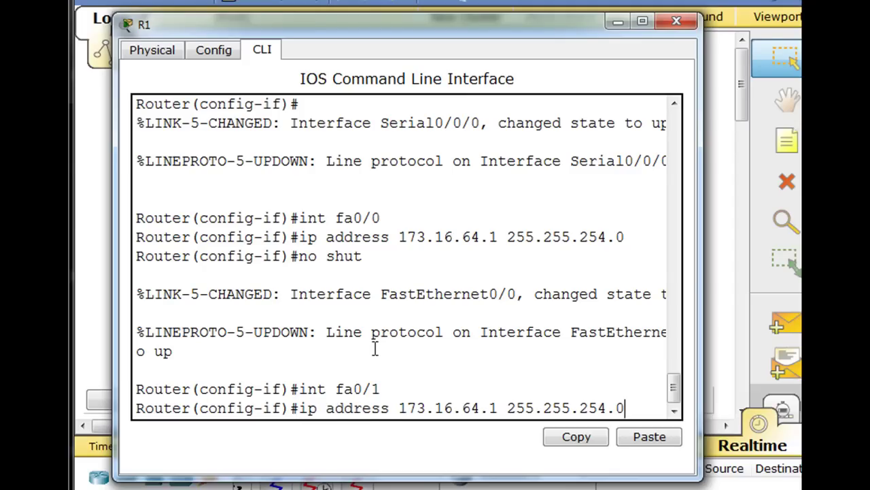
key("Left")
key("Left")
key("Left")
key("Left")
key("Left")
key("Left")
key("Left")
key("Left")
key("Left")
key("Left")
key("Left")
key("Left")
key("Left")
key("BackSpace")
type("6")
key("Right")
key("Right")
key("Right")
key("Right")
key("Right")
key("Right")
key("Right")
key("Right")
key("Right")
key("Right")
key("Right")
key("Right")
key("Right")
key("Right")
key("Right")
key("Return")
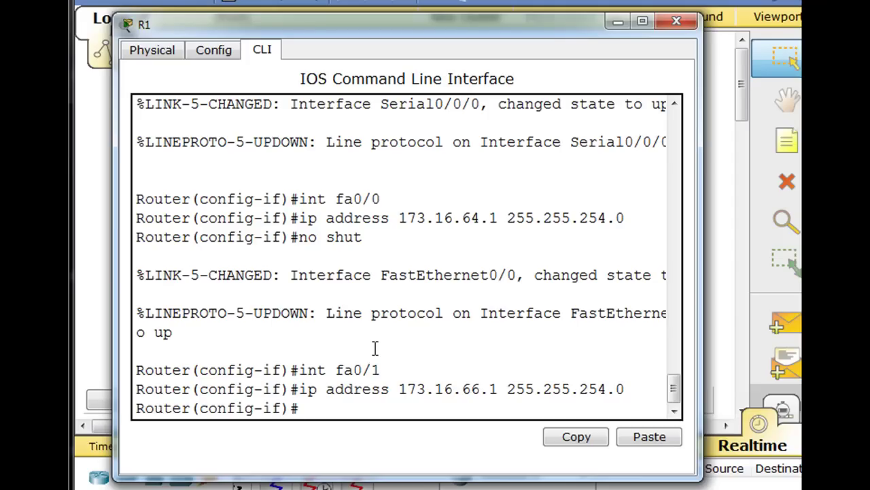
- Enable Fa0/1, save the running config to startup-config with copy run start, and return to the topology
key("Up")
key("Up")
key("Up")
key("Return")
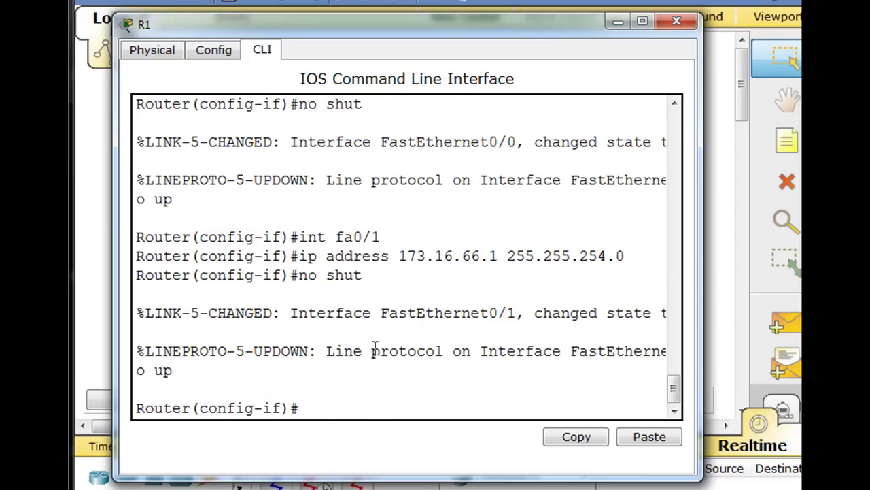
key("ctrl+z")
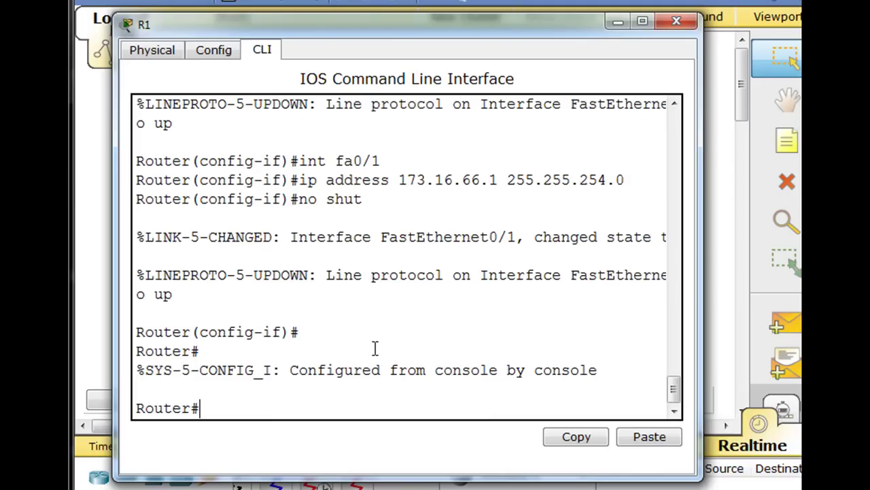
type("copy run start")
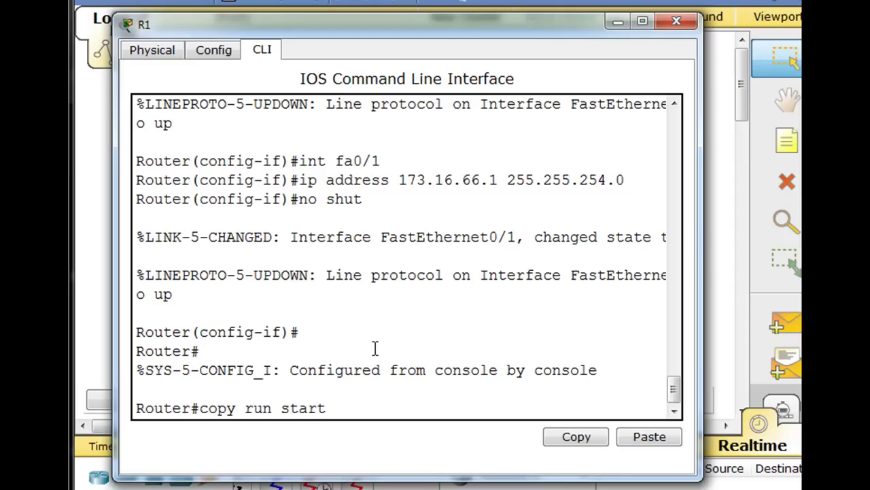
key("Return")
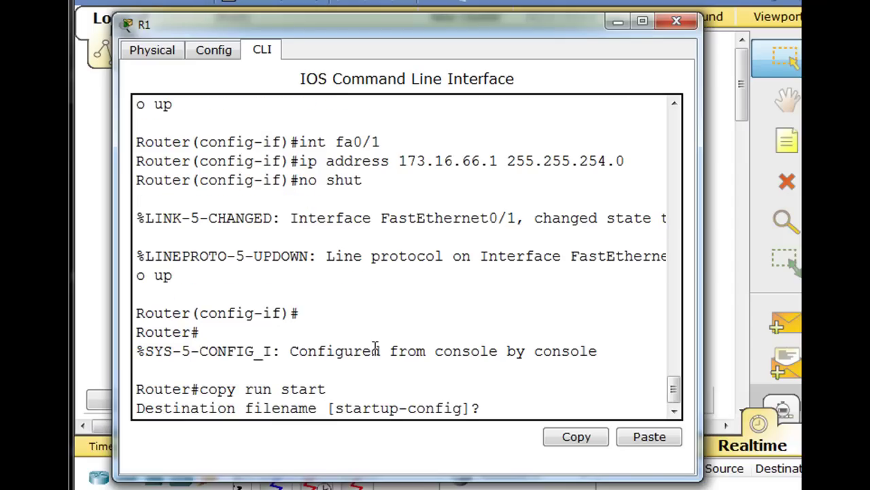
key("Return")
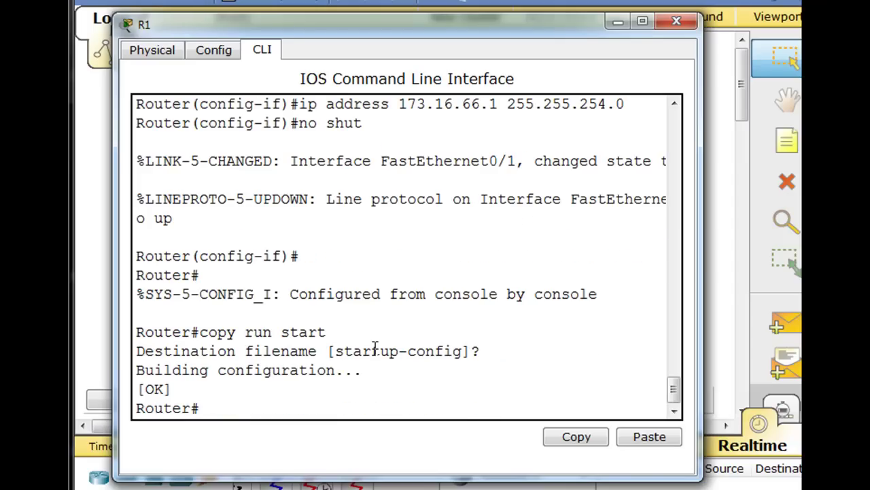
left_click(618, 21)
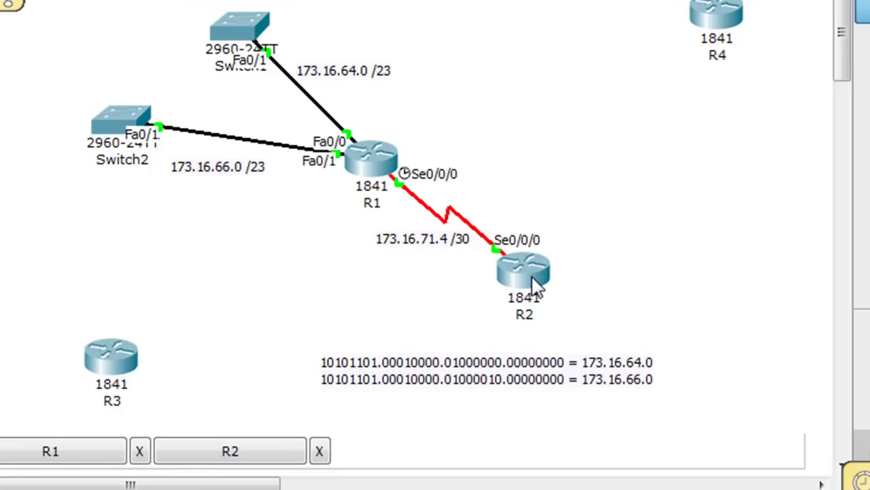
mouse_move(537, 286)
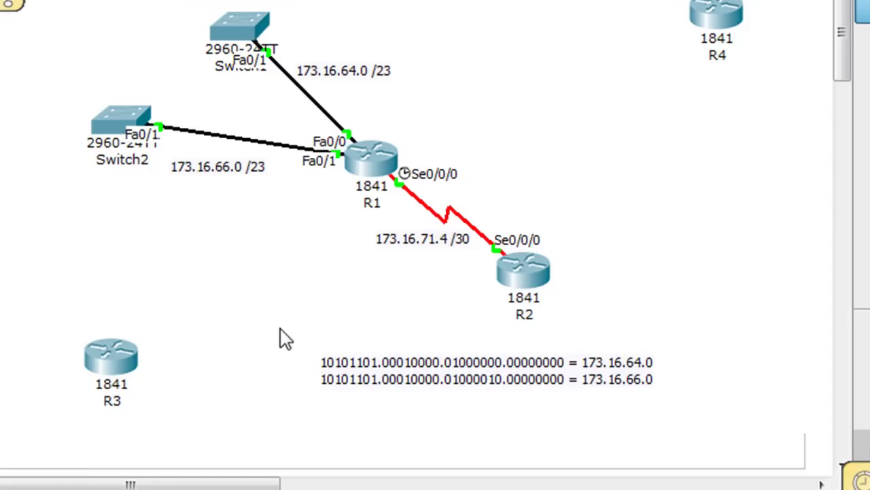
left_click_drag(278, 327, 417, 427)
left_click(429, 429)
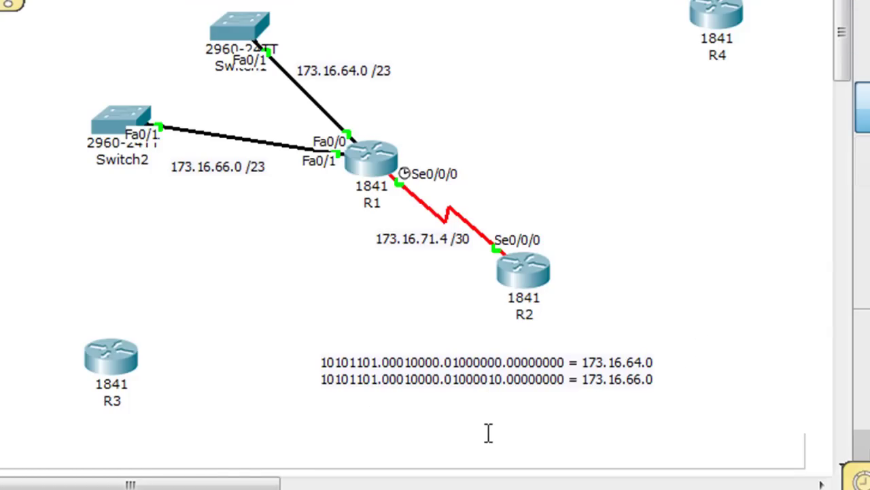
- Add a '/22' note below the binary working and begin a '173.16.64.0 /22' note beside it
left_click(478, 433)
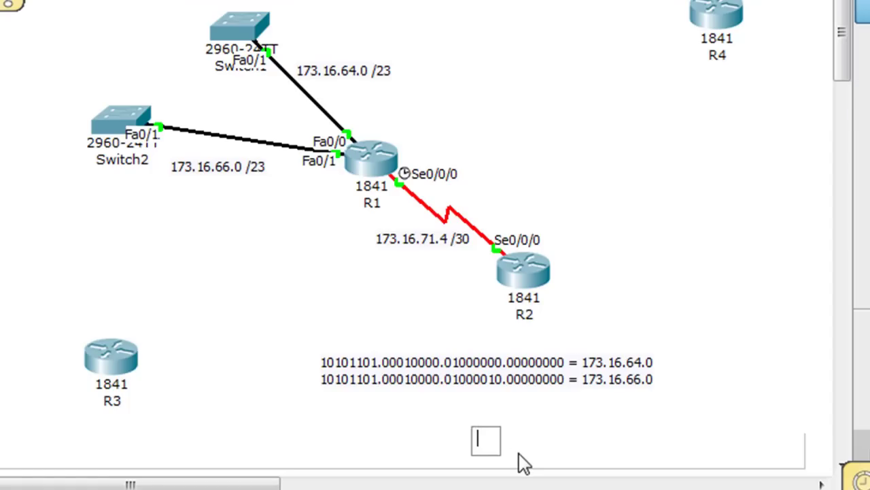
type("/22")
left_click(540, 441)
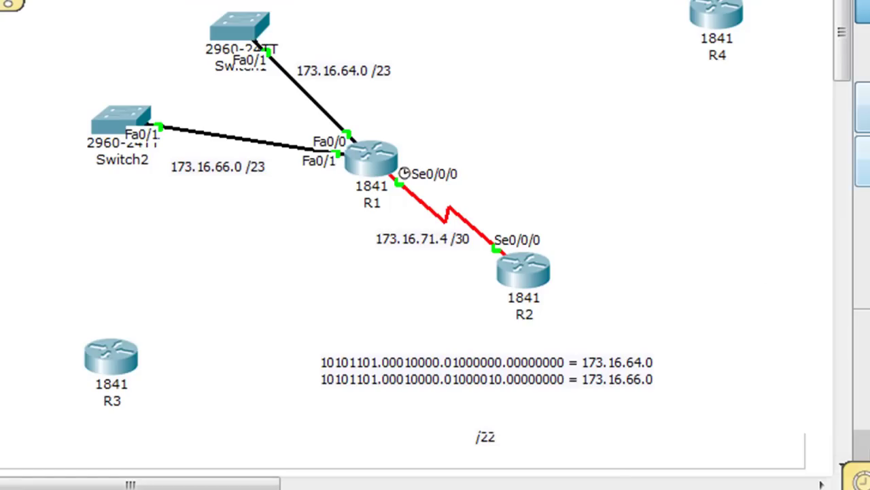
left_click(862, 106)
left_click(579, 435)
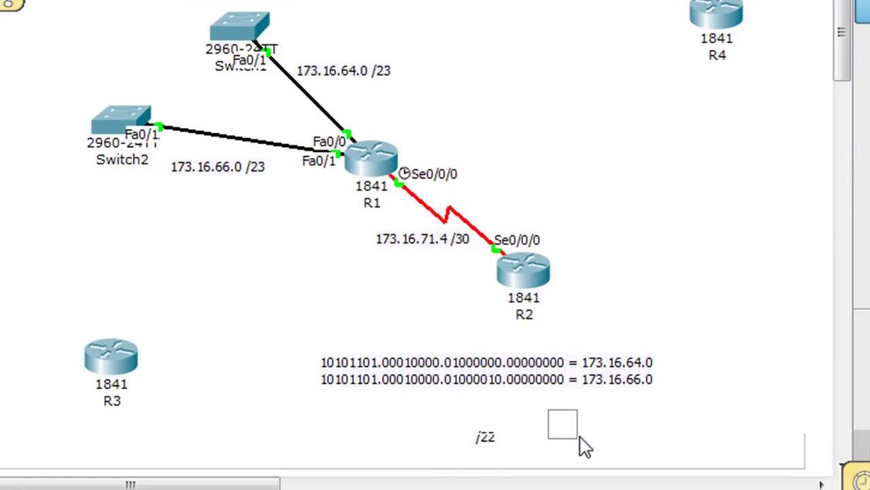
type("/22")
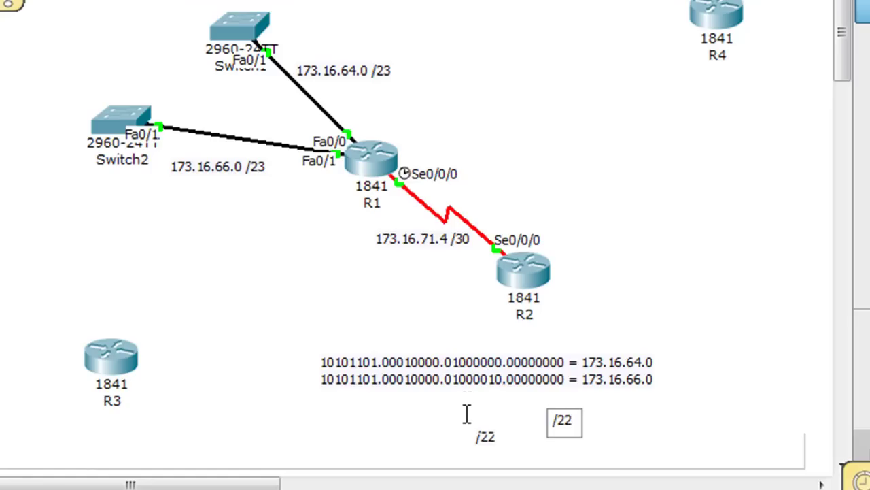
type("173.16.")
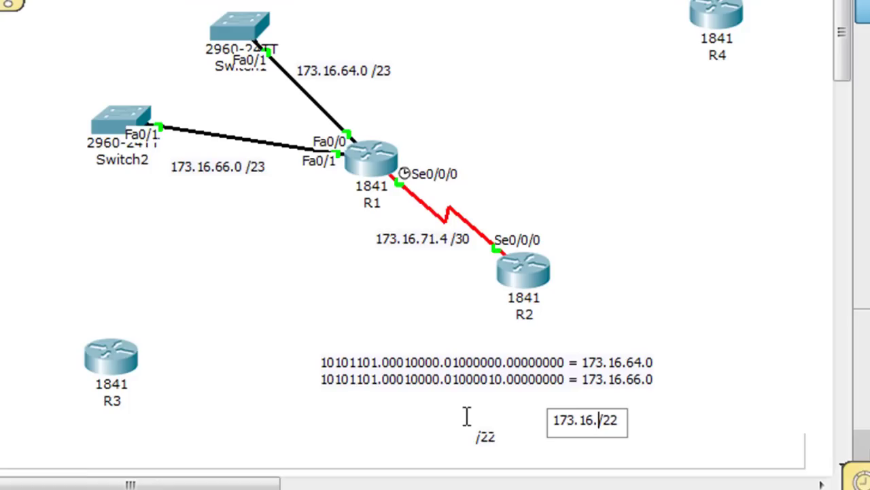
type("64")
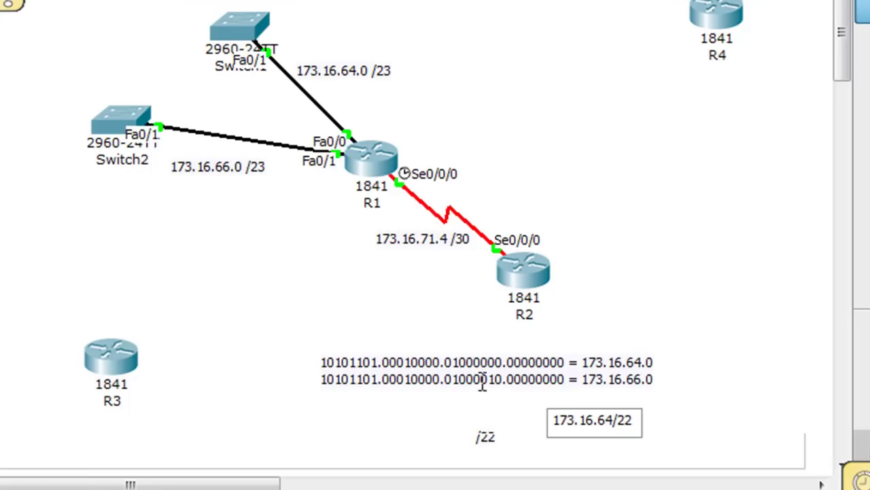
type(".0")
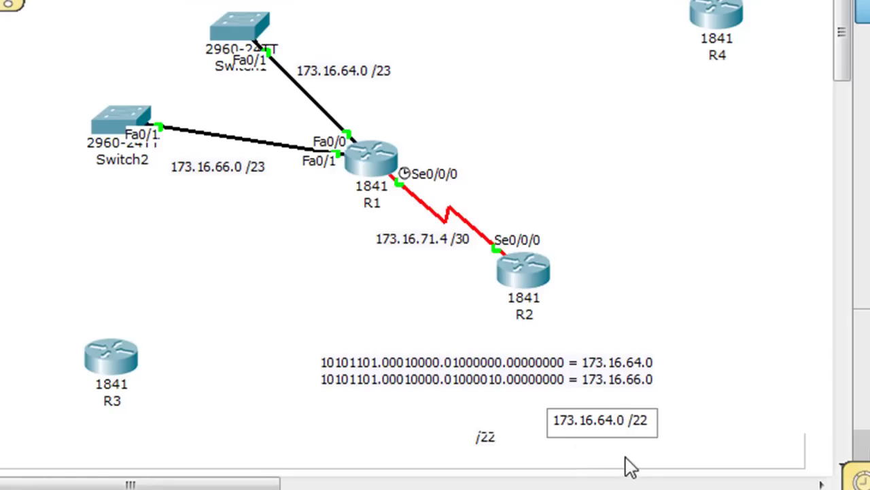
- Move the summary note into place and append 'magic num 4' so it reads '173.16.64.0 /22 magic num 4'
left_click(602, 427)
left_click_drag(602, 427, 592, 420)
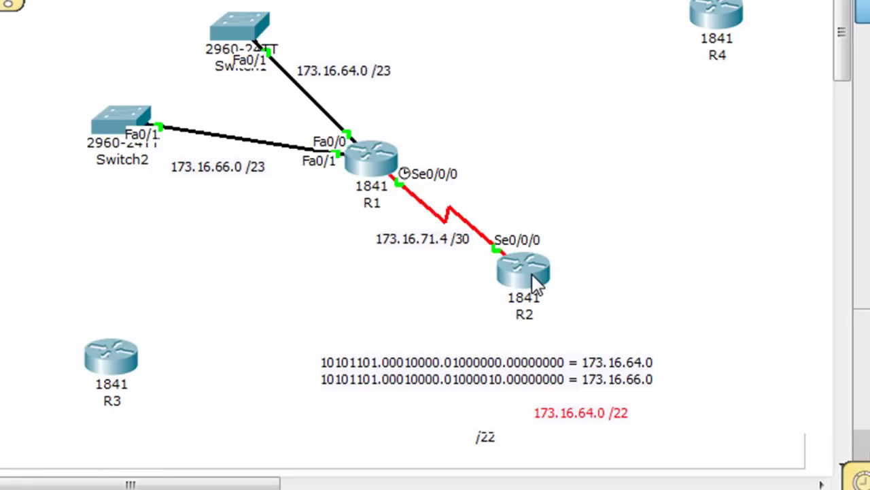
left_click(577, 193)
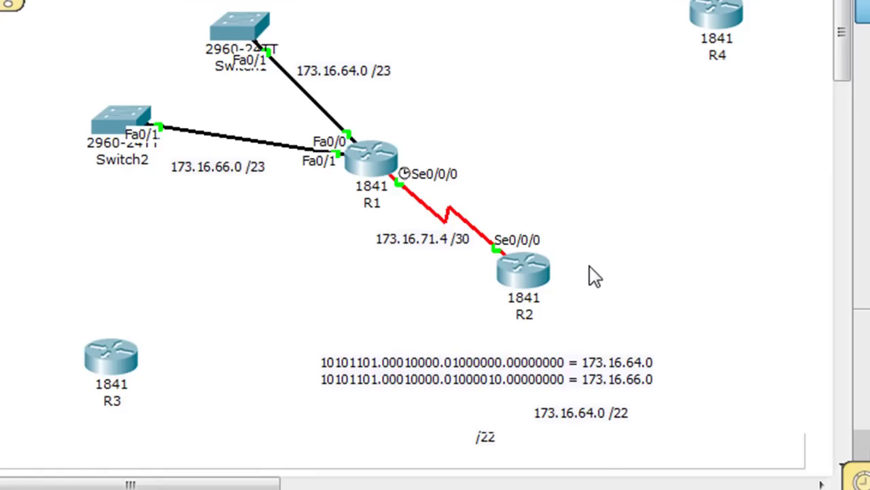
left_click_drag(578, 425, 577, 421)
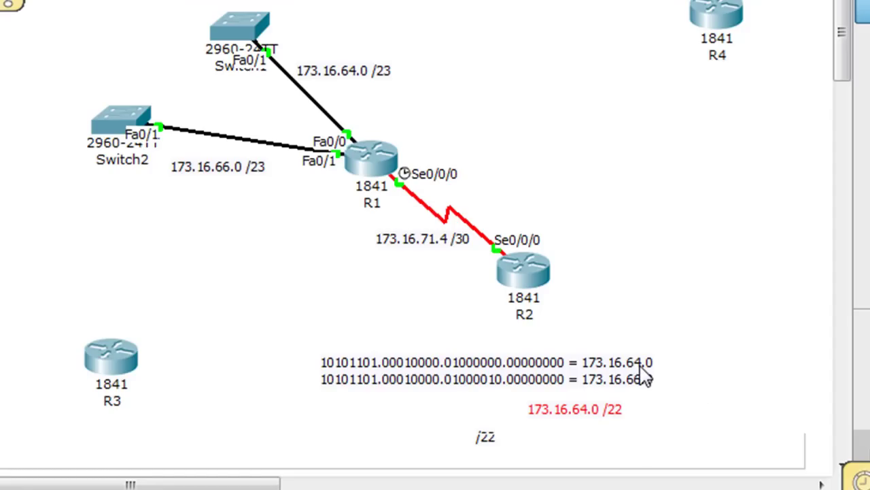
double_click(619, 412)
type("m")
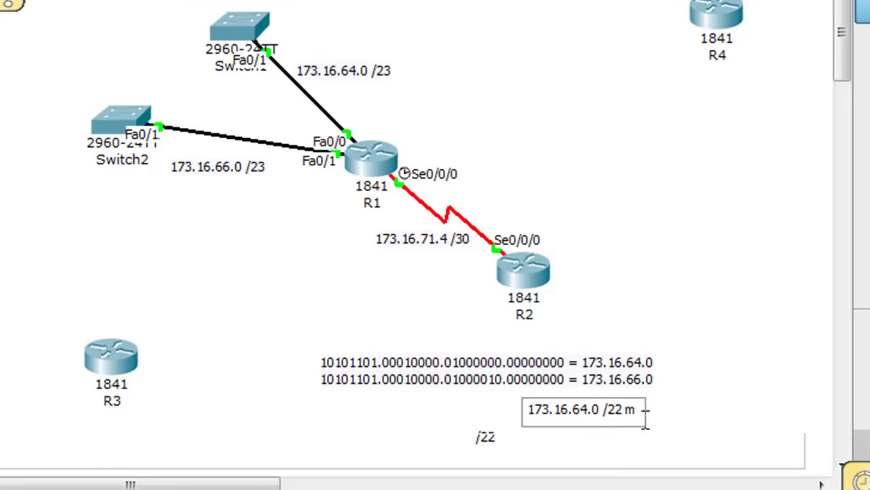
type("agic num ")
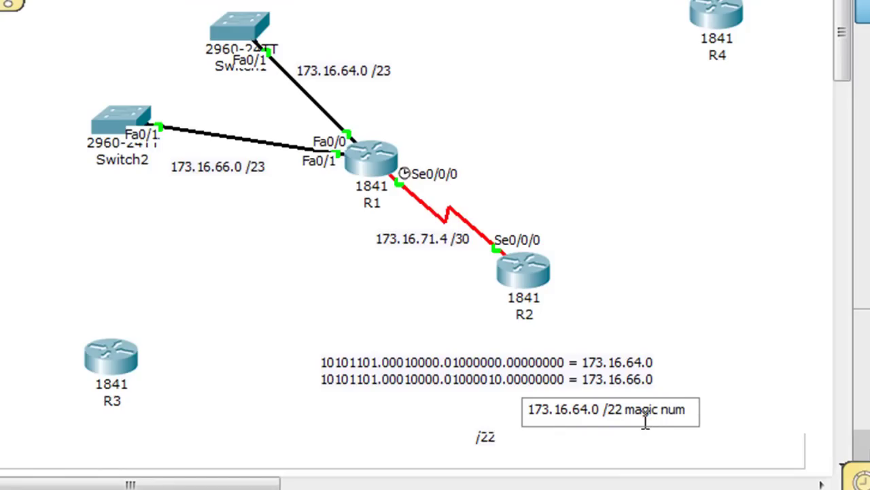
type("4")
left_click(735, 425)
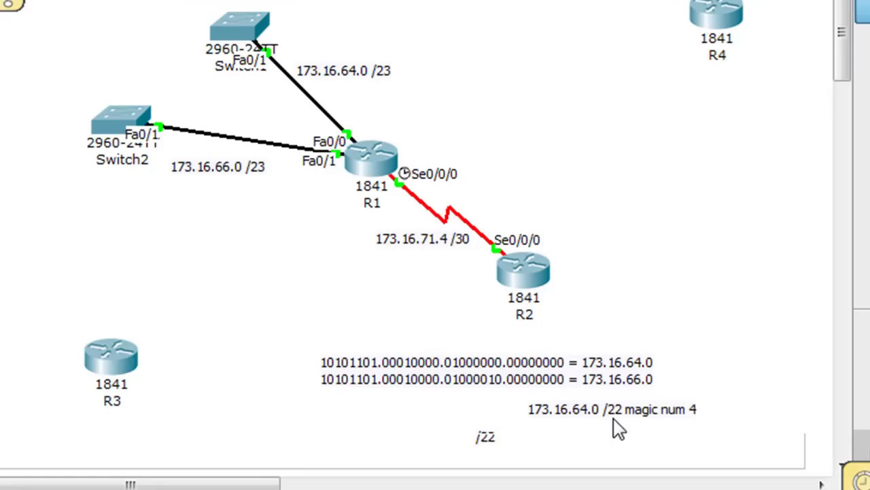
- Open R2's CLI and enter global configuration mode with en and conf t
left_click(534, 272)
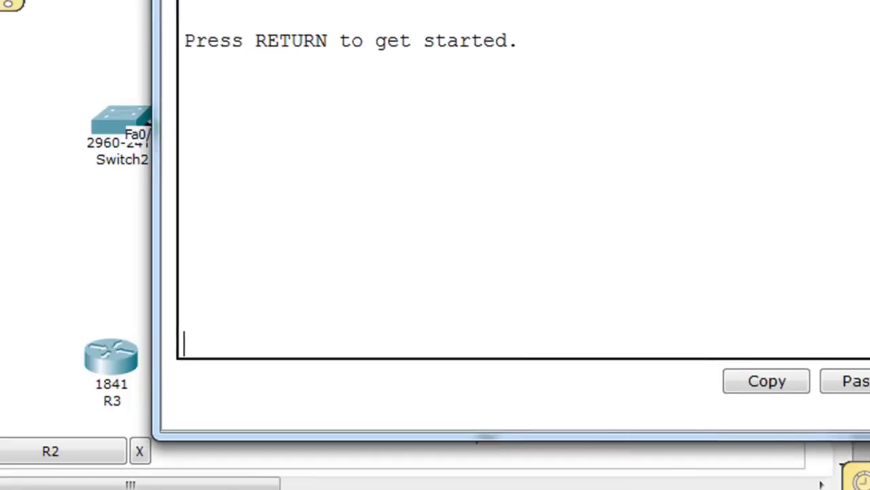
left_click(425, 157)
key("Return")
type("en")
key("Return")
type("conf t")
key("Return")
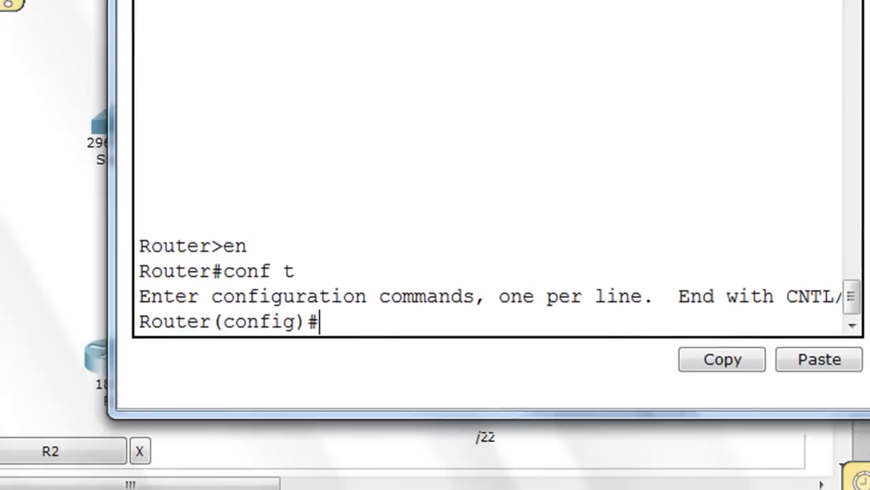
- Enter the static route ip route 173.16.64.0 255.255.252.0 out s0/0/0
left_click_drag(558, 51, 528, 0)
type("ip route")
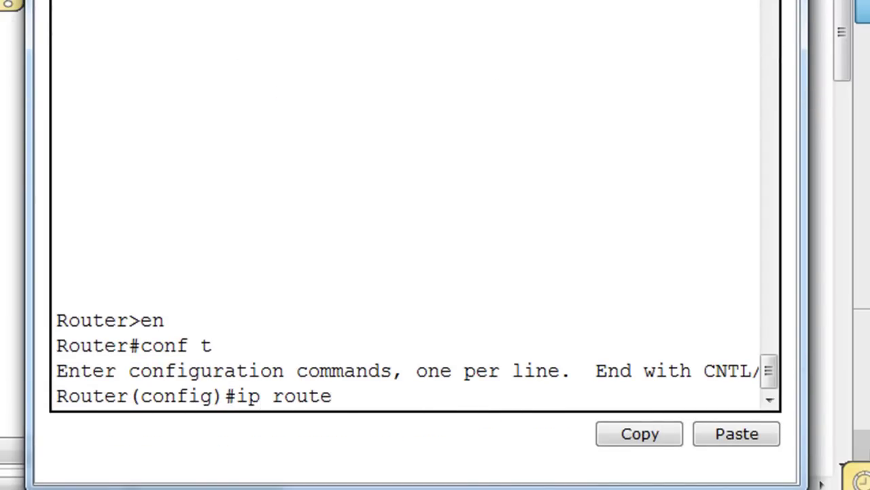
type(" 172.16")
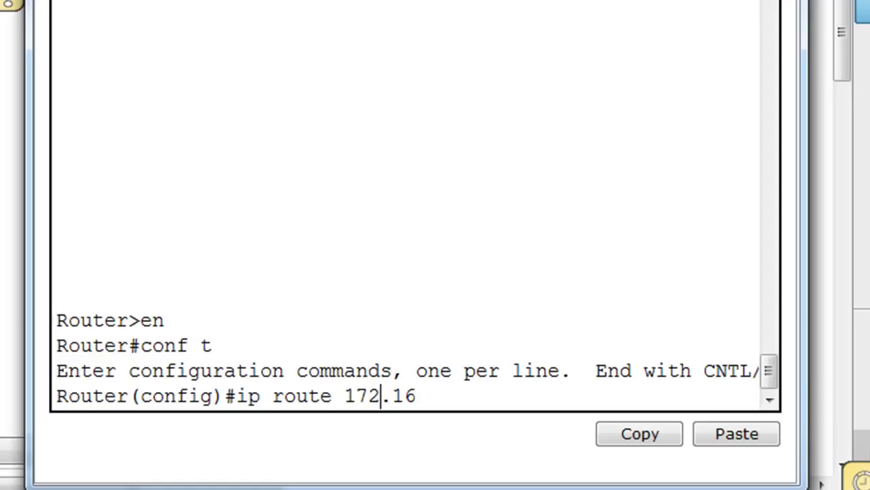
key("Left")
key("Left")
key("Left")
key("BackSpace")
type("3")
key("Right")
key("Right")
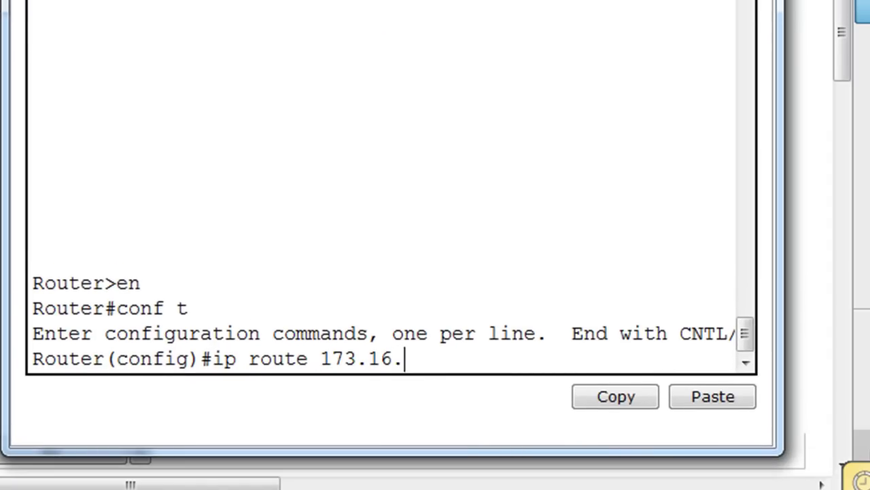
type("64.0")
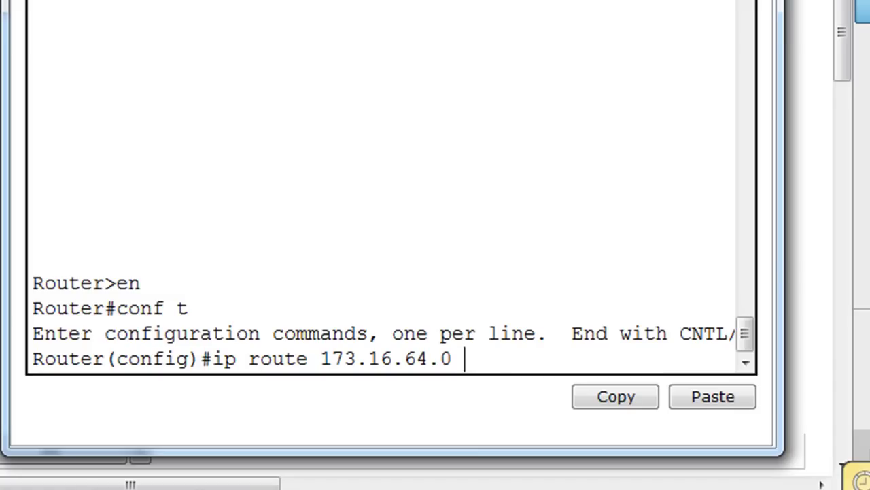
type(" 255.255.")
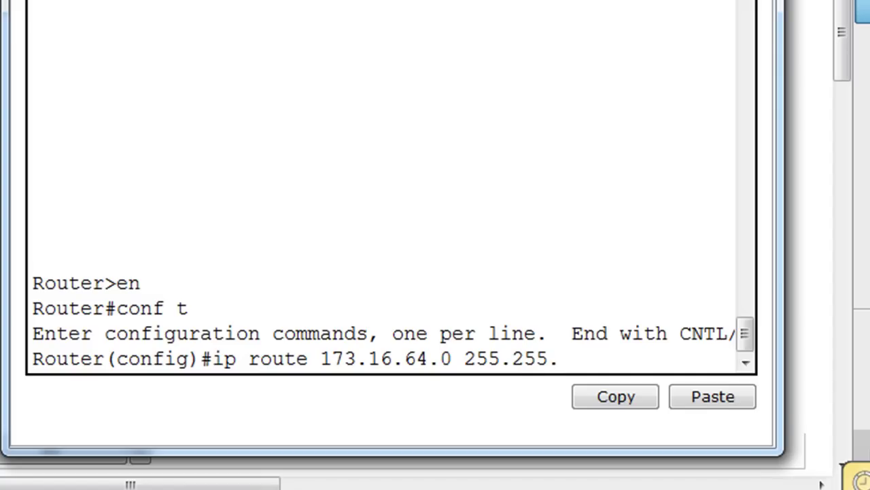
type("252.0")
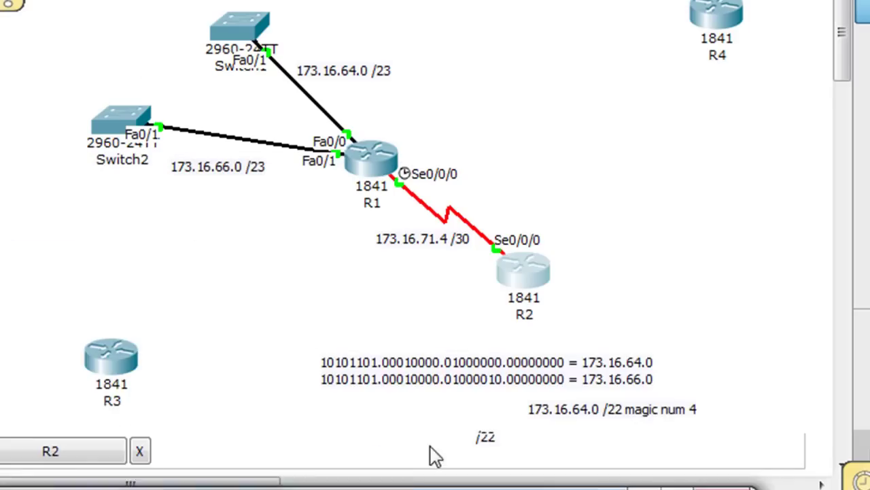
left_click_drag(431, 457, 429, 0)
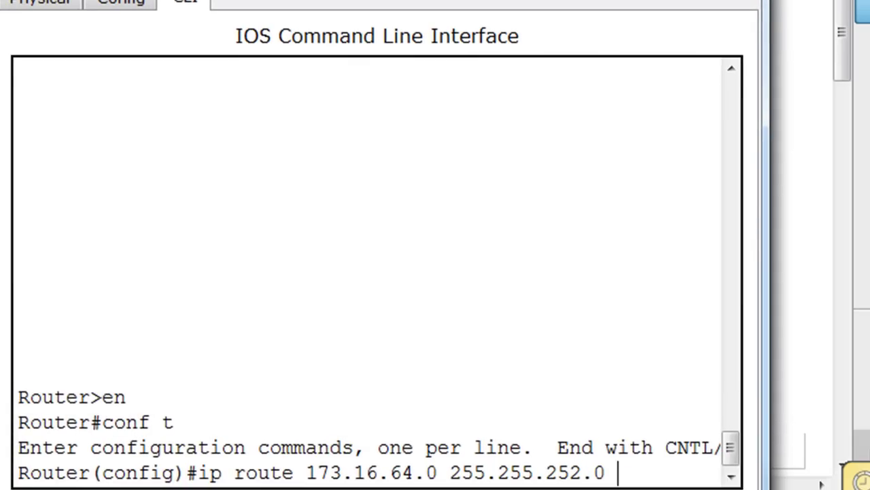
type("s0/0/0")
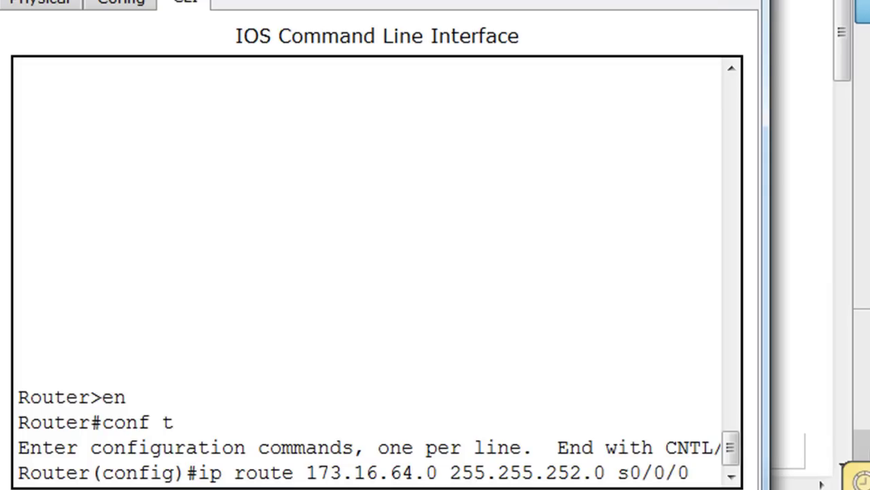
key("Return")
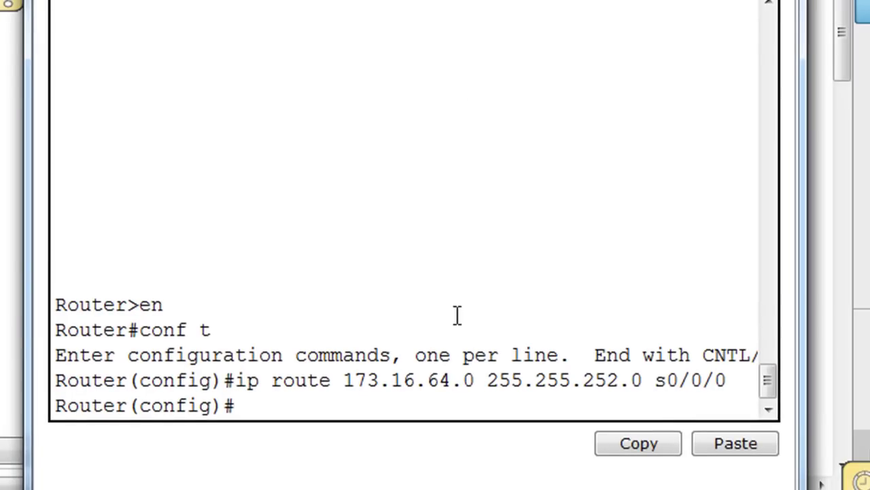
- Highlight the 64 and 252 octets in R2's ip route line to explain the summary
left_click_drag(427, 381, 452, 385)
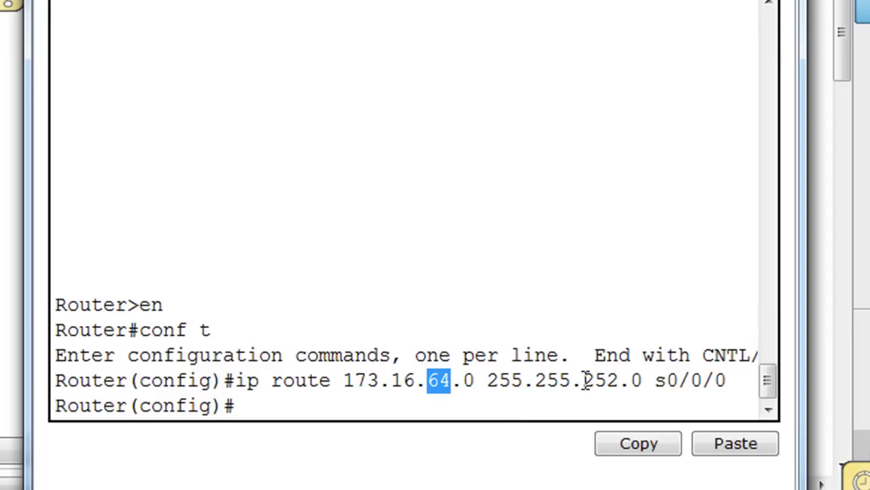
left_click_drag(583, 381, 620, 380)
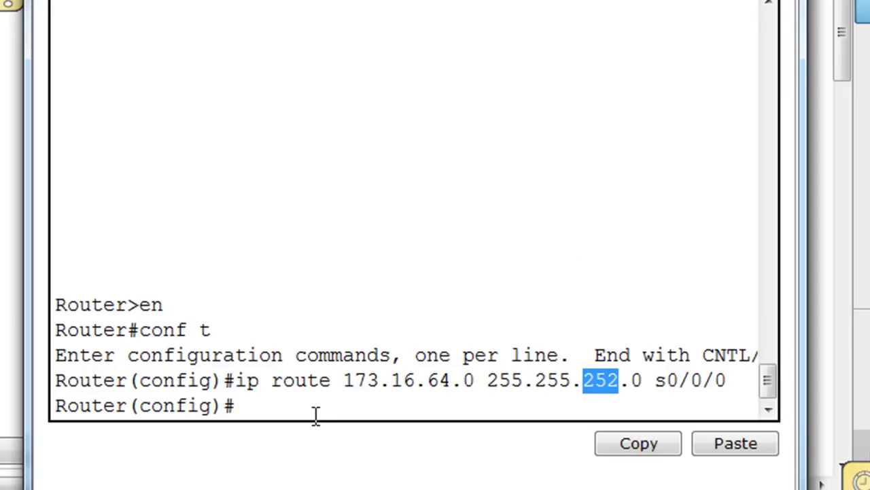
left_click(331, 400)
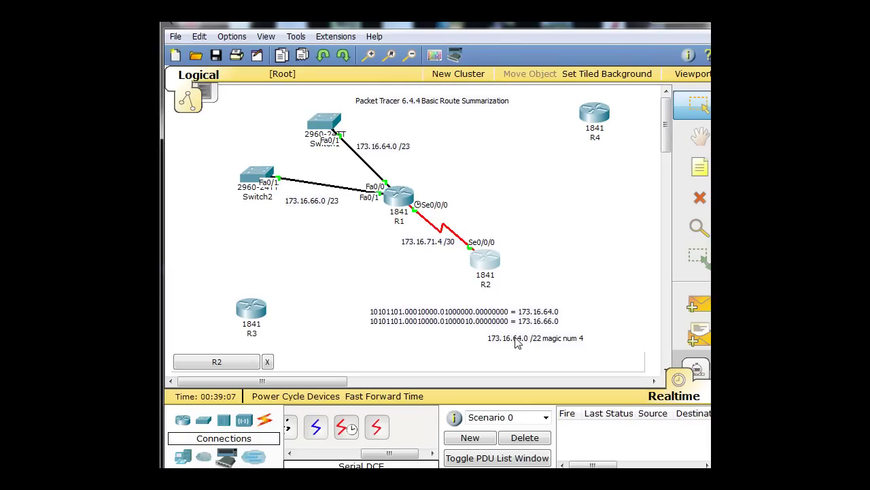
- Shift the summary note left, then place PC0 near Switch1 and PC1 near Switch2
left_click_drag(517, 342, 464, 341)
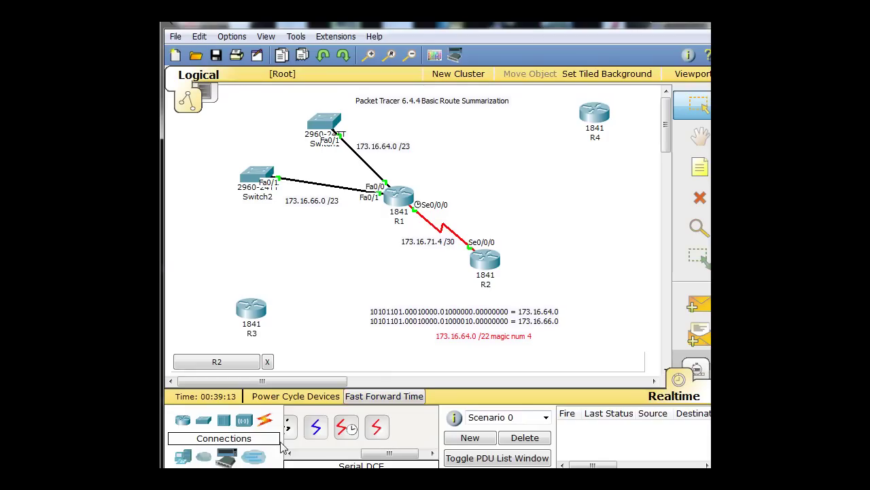
left_click(182, 457)
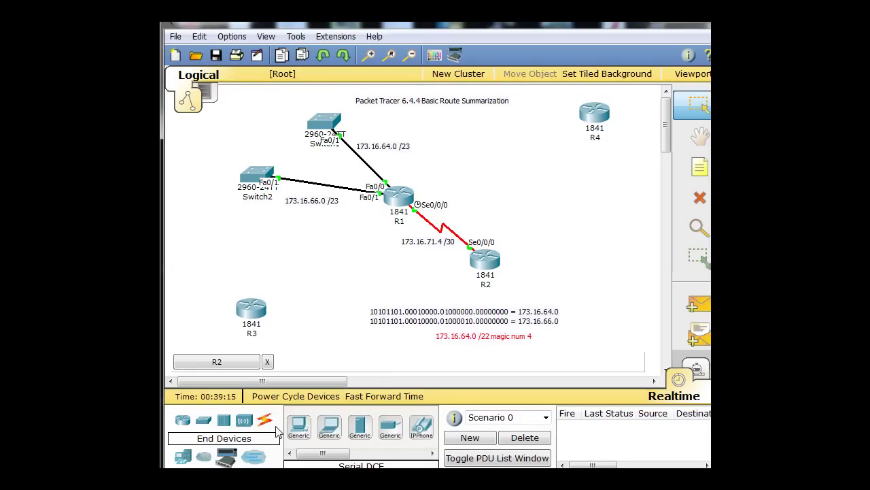
left_click_drag(298, 427, 279, 112)
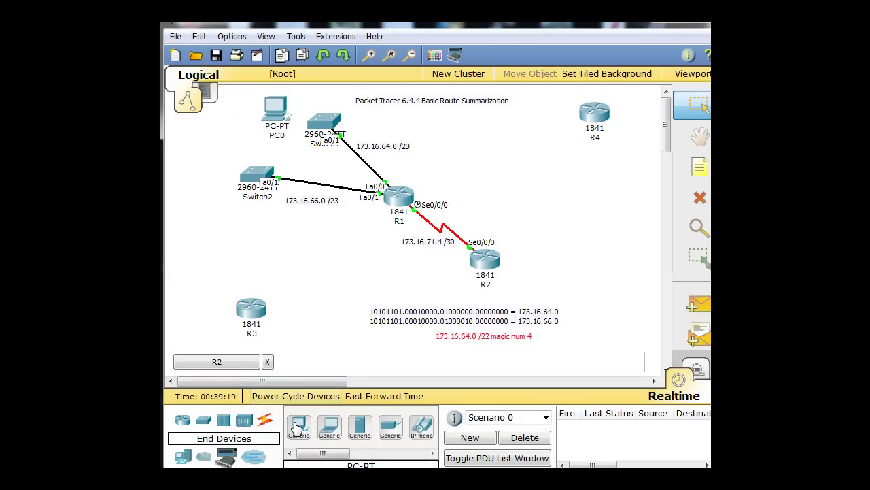
left_click_drag(302, 428, 209, 150)
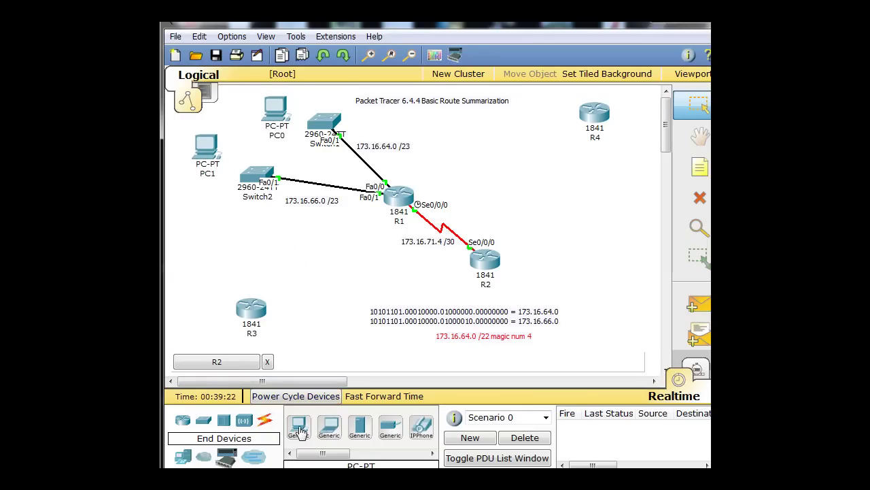
- Cable PC1 to Switch2 and PC0 to Switch1 using automatic connections
left_click(265, 422)
left_click(290, 453)
left_click(298, 431)
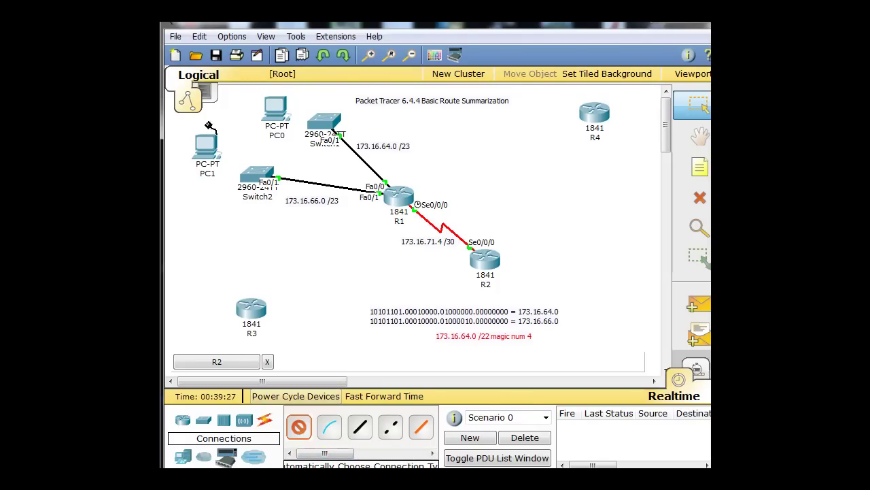
left_click(206, 144)
left_click(246, 171)
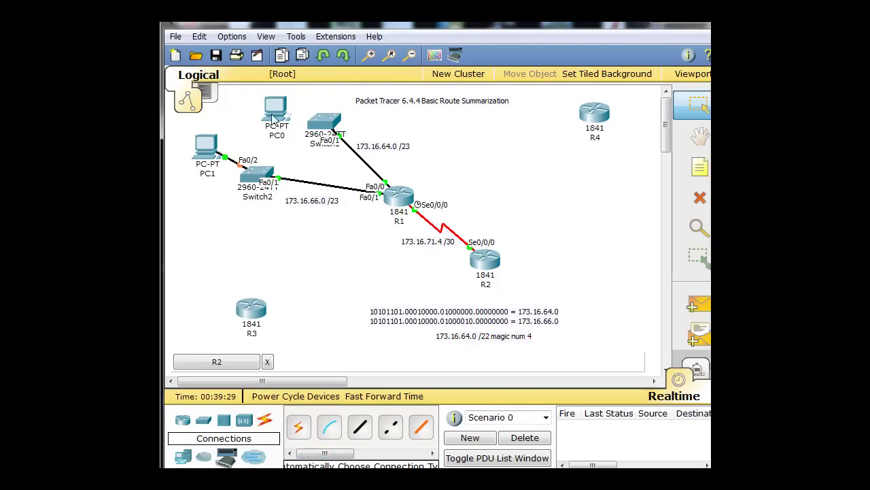
left_click(300, 427)
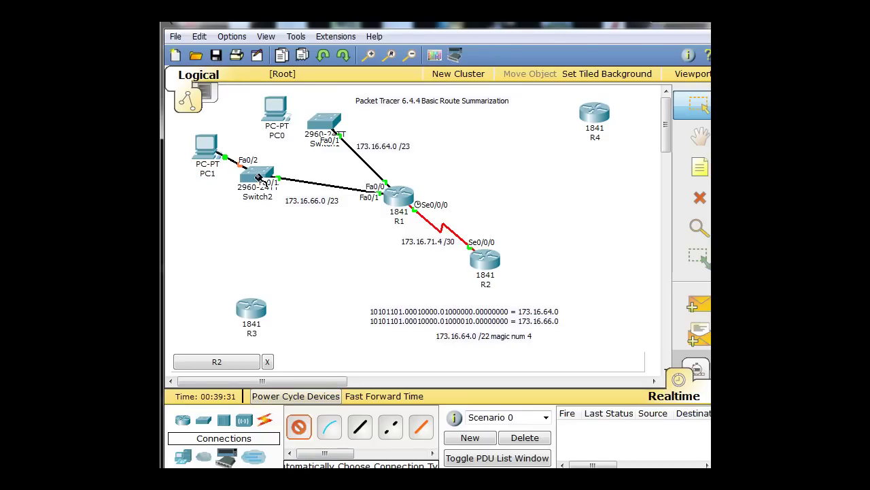
left_click(277, 110)
left_click(318, 122)
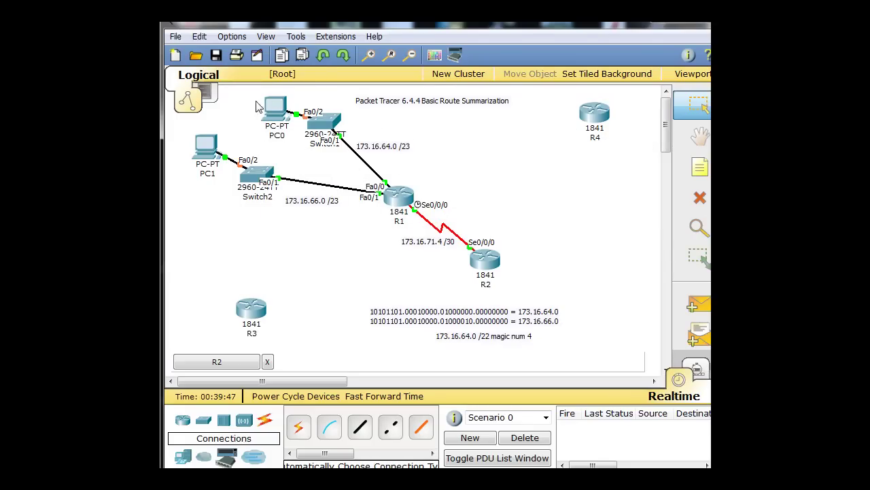
- In PC0's IP Configuration, enter 173.16.64.2, mask 255.255.254.0, gateway 173.16.64.1
left_click(275, 111)
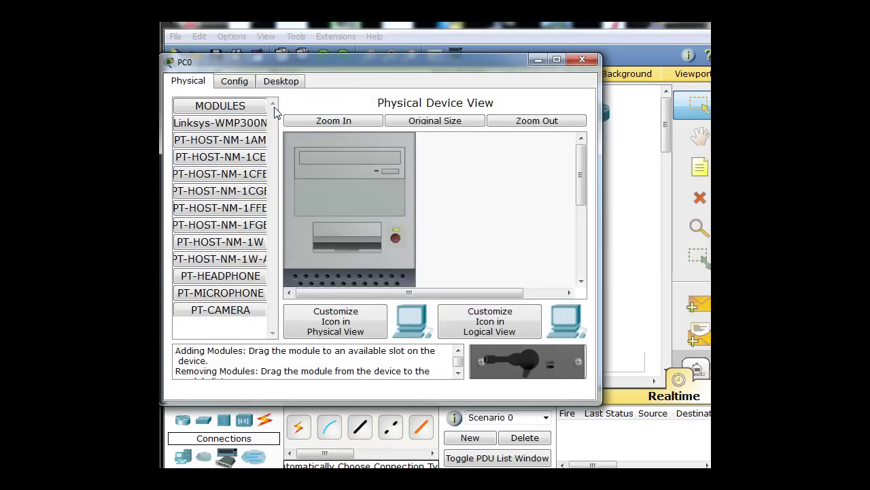
left_click_drag(293, 67, 518, 82)
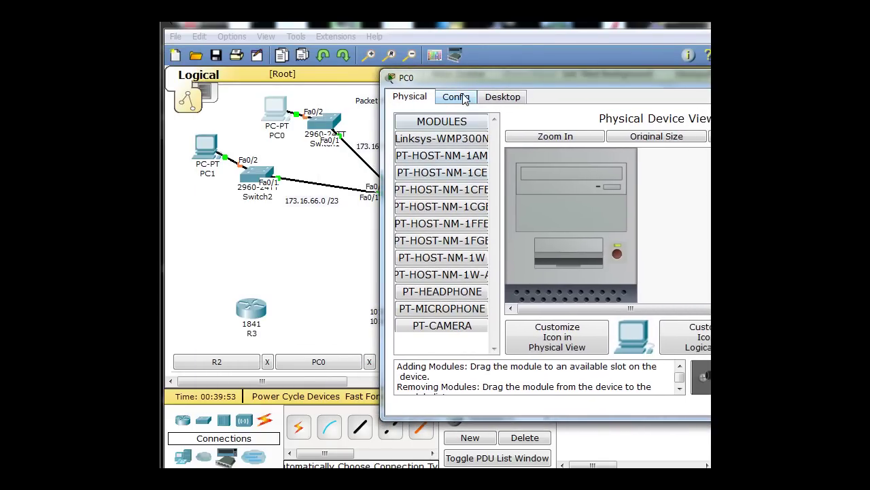
left_click(508, 95)
left_click(437, 143)
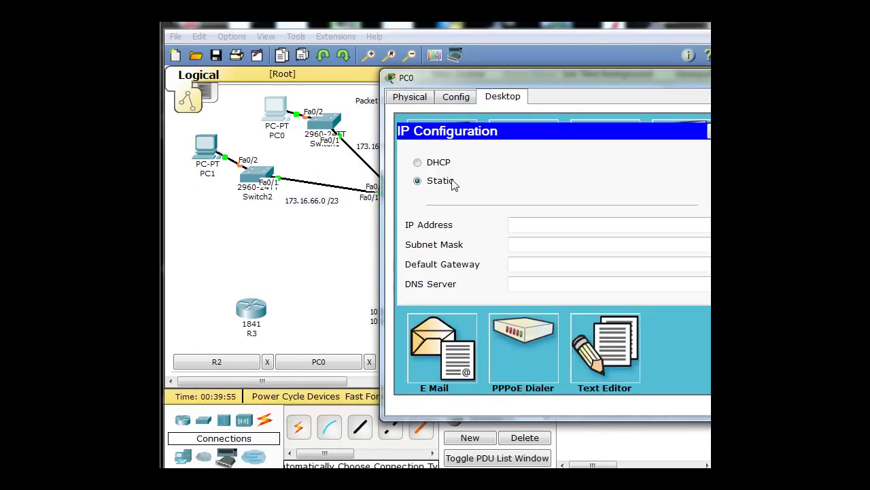
left_click(534, 228)
type("173.16.")
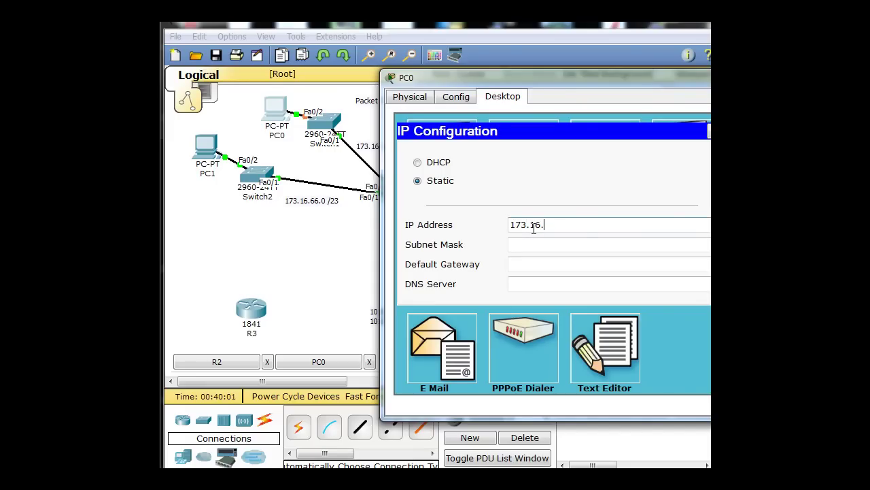
left_click_drag(511, 79, 543, 78)
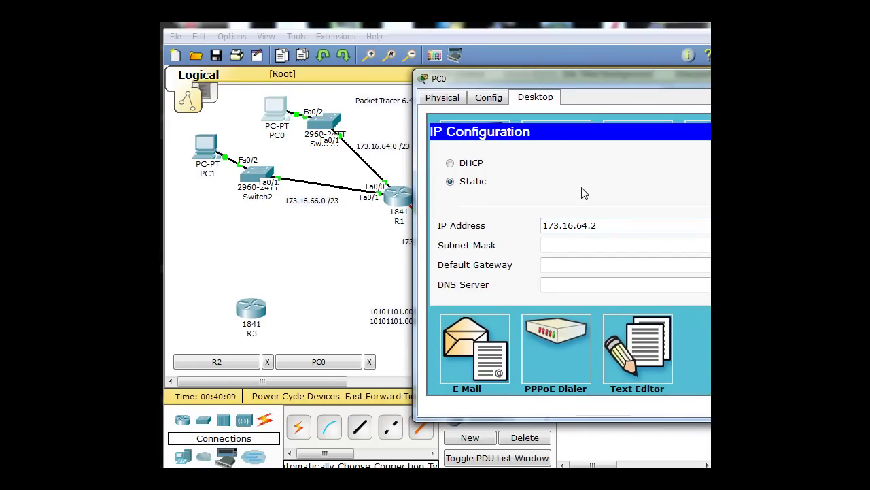
left_click(583, 244)
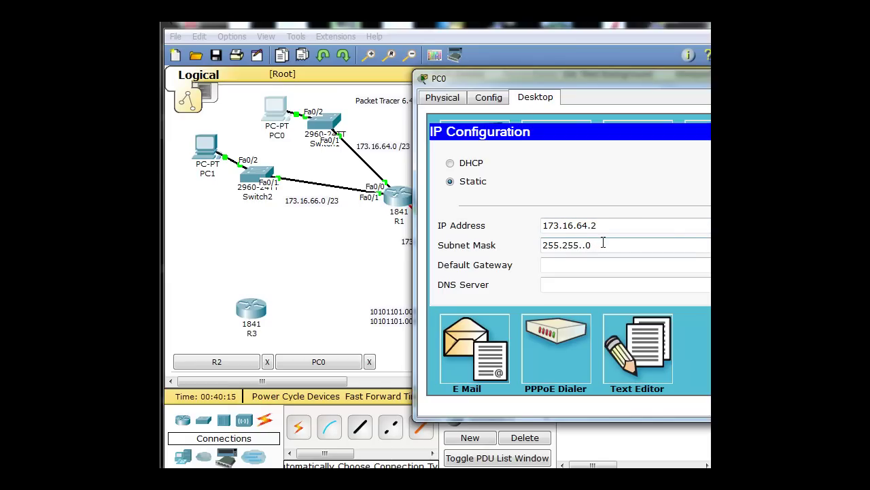
type("254")
left_click(598, 263)
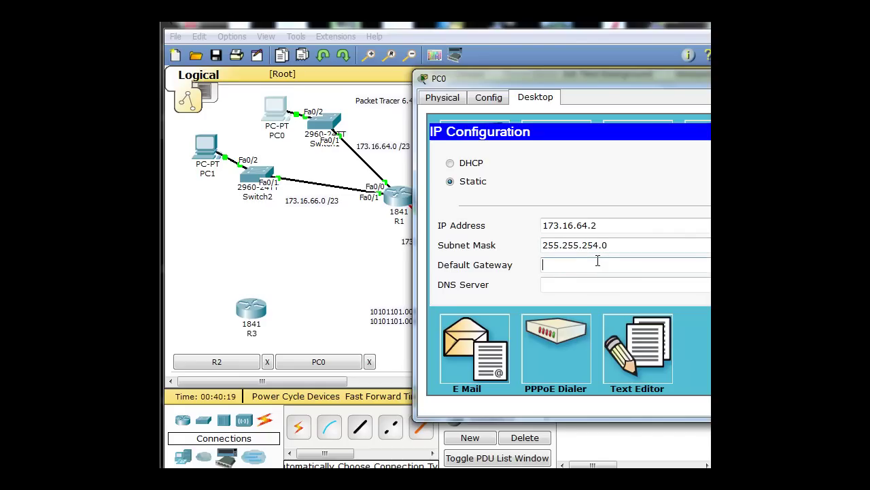
type("173.16.64.1")
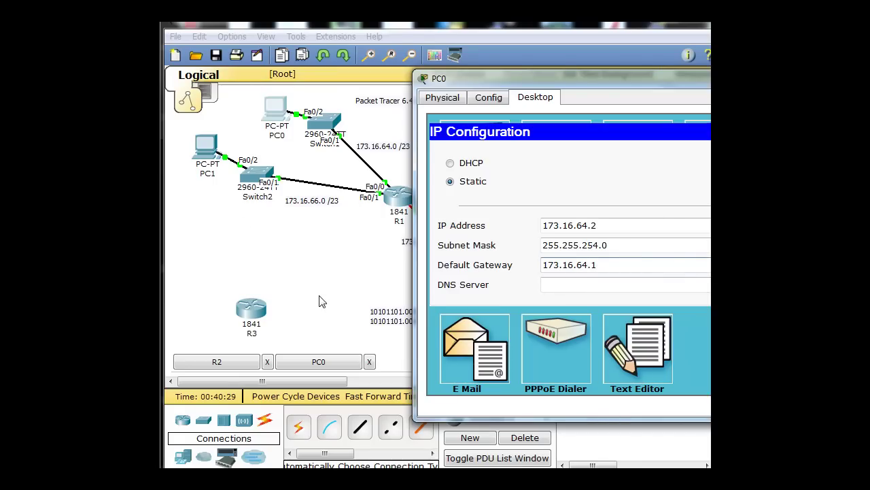
- Enter PC1's IP address as 173.16.66.2, correcting the mistyped 173.64.66.2
left_click(204, 158)
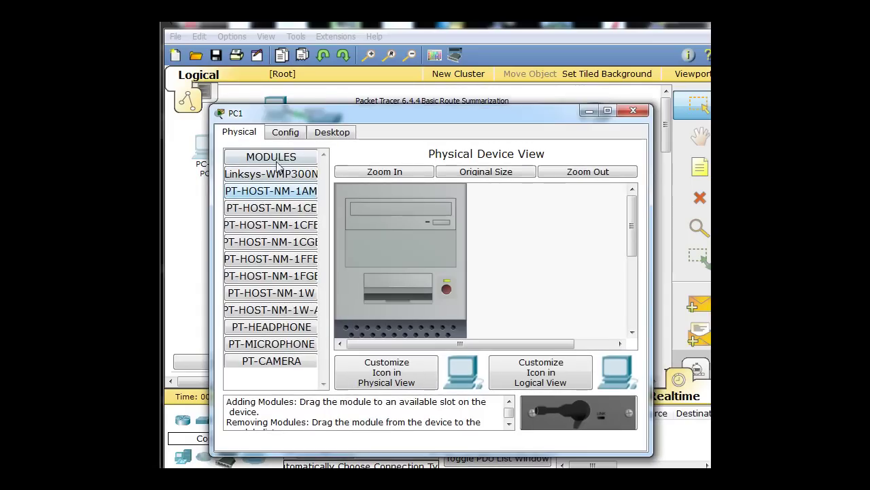
left_click_drag(292, 121, 512, 79)
left_click(554, 95)
left_click(492, 174)
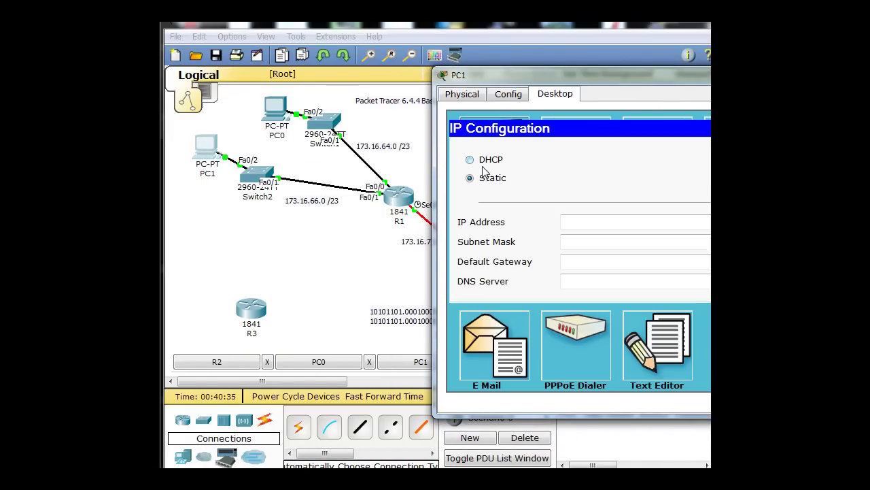
left_click(568, 223)
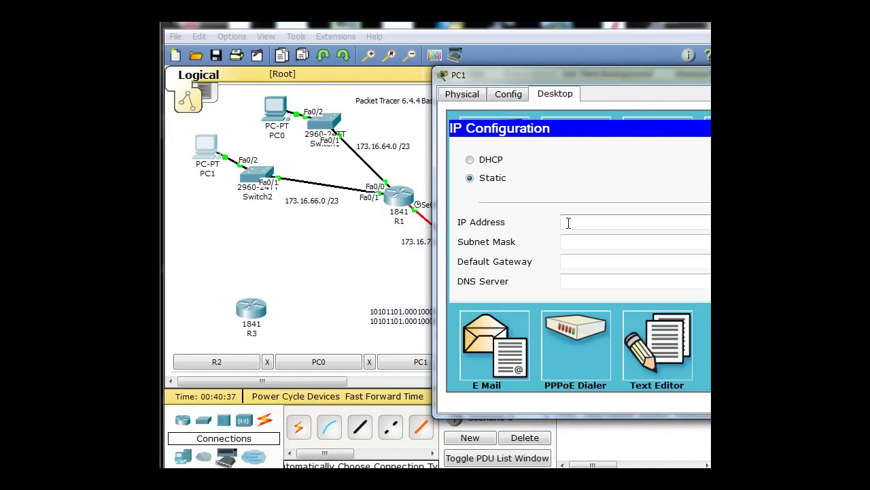
type("173.64.66.2")
left_click(605, 238)
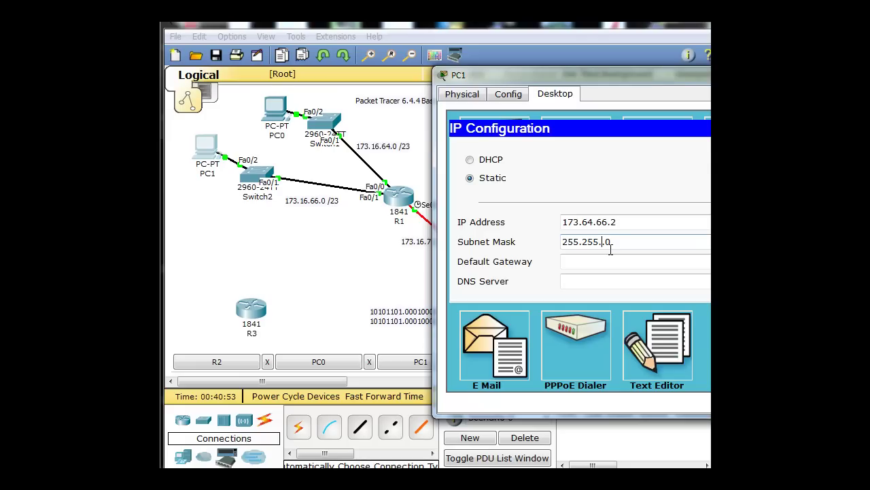
left_click(583, 224)
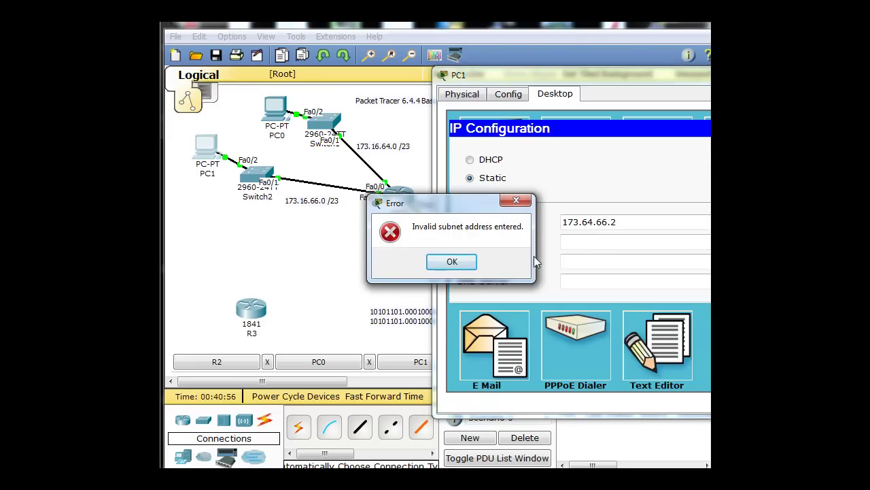
left_click(451, 264)
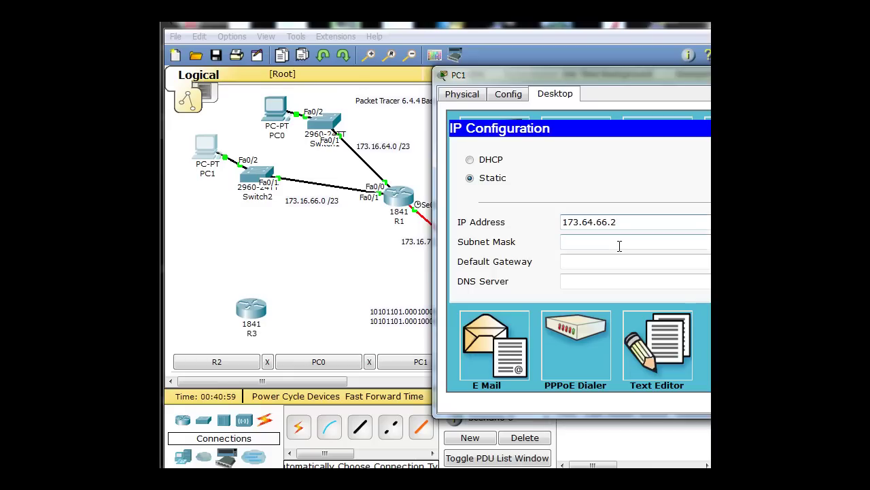
key("BackSpace")
key("BackSpace")
type("16")
- Set PC1's mask to 255.255.254.0 and gateway to 173.16.66.1, then close PC1's window
left_click(611, 243)
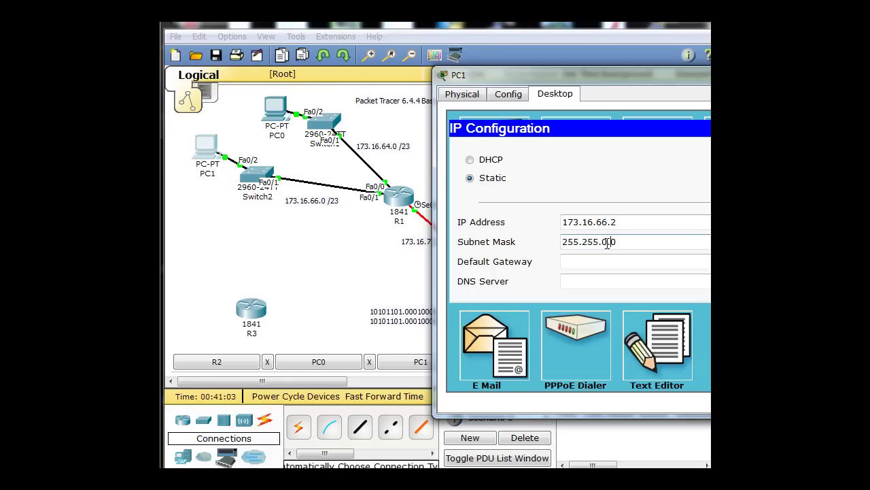
key("BackSpace")
type("254")
left_click(612, 263)
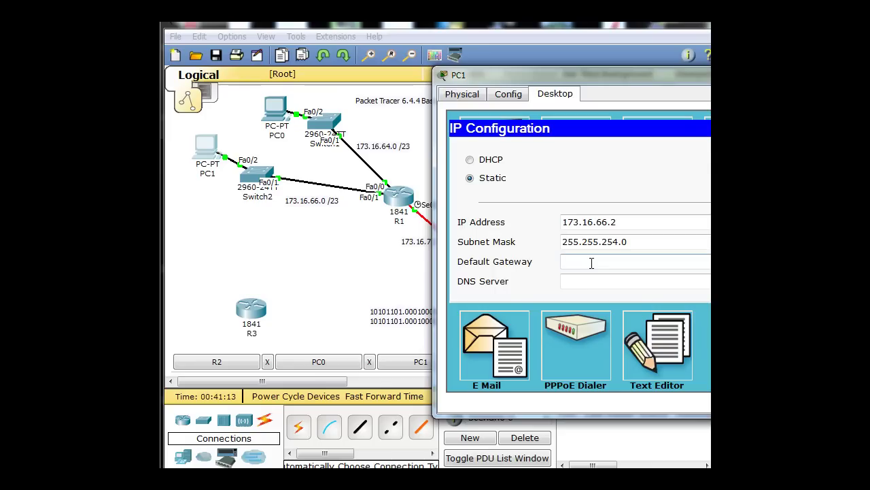
type("173.16.66.1")
left_click(635, 280)
key("Escape")
left_click_drag(517, 75, 323, 84)
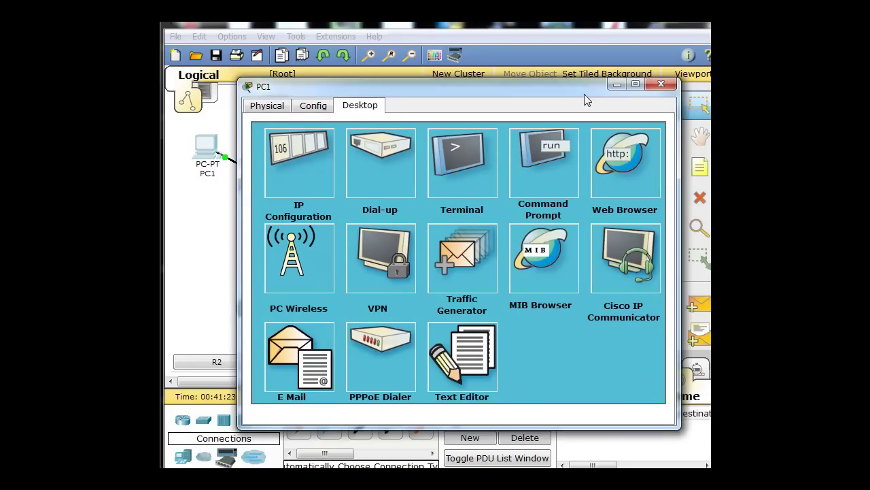
left_click(667, 84)
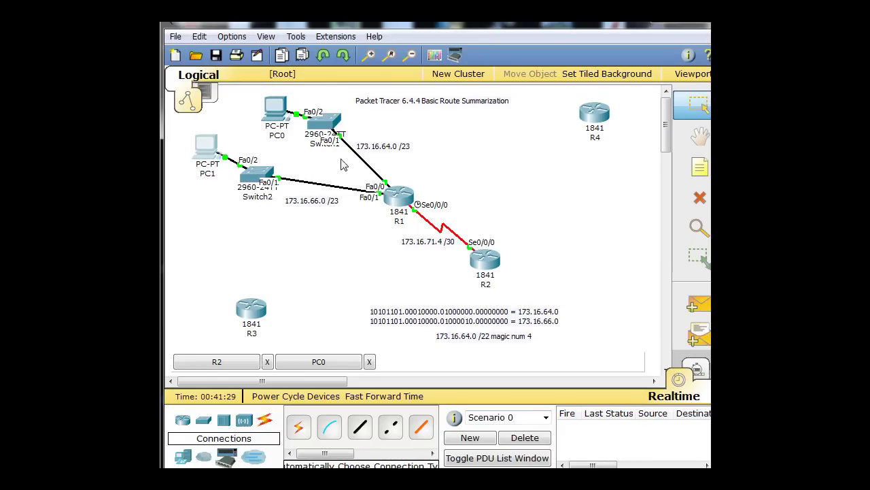
- From R2's privileged prompt, ping PC0 at 173.16.64.2
left_click(487, 260)
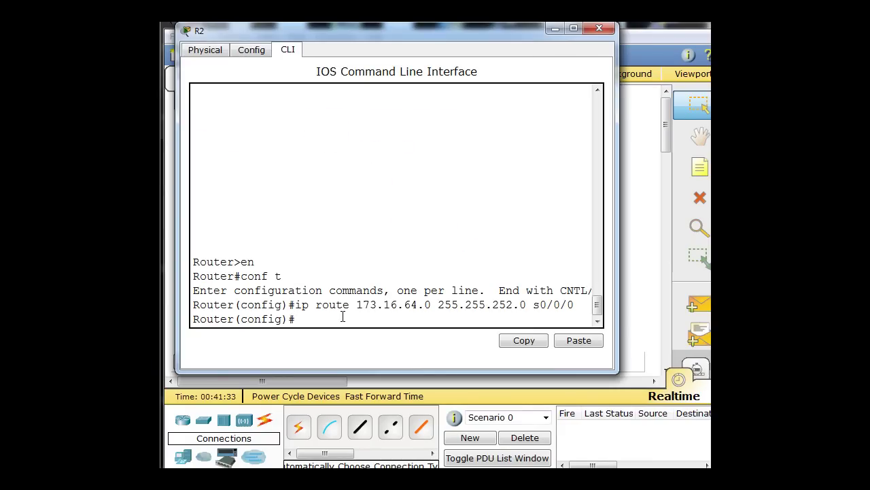
key("ctrl+z")
key("Return")
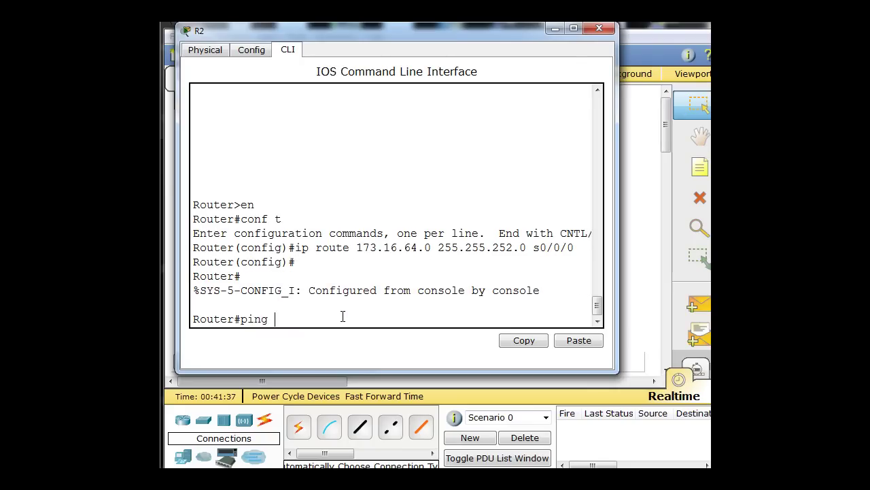
type("ping 172.1")
key("BackSpace")
type("3")
key("Right")
type(".64.2")
key("Return")
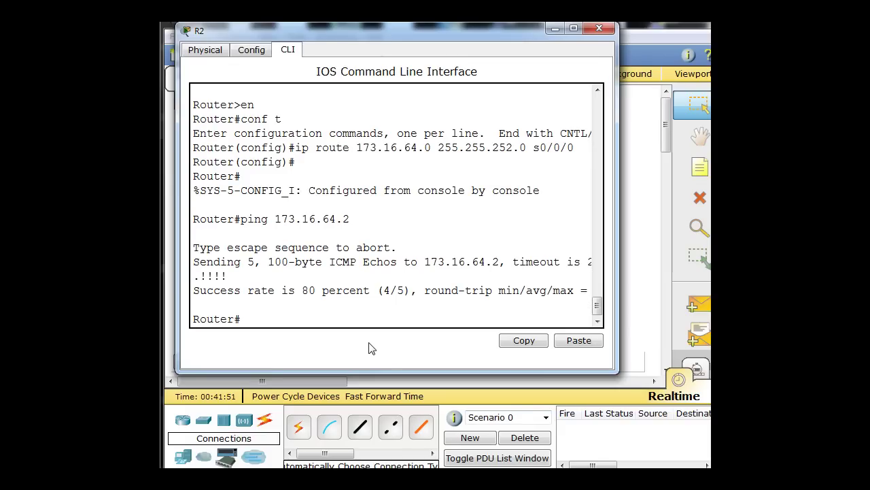
- Recall the ping and run it against PC1 at 173.16.66.2
key("Up")
key("BackSpace")
type("6.66.2")
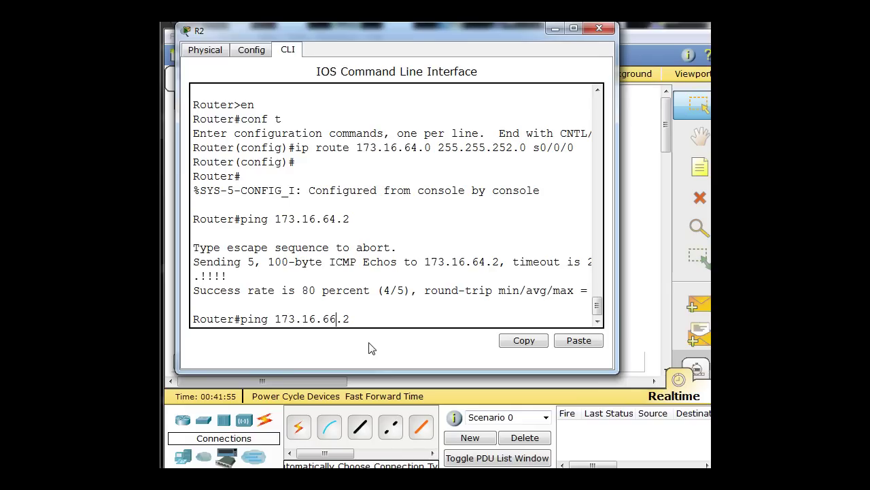
key("Return")
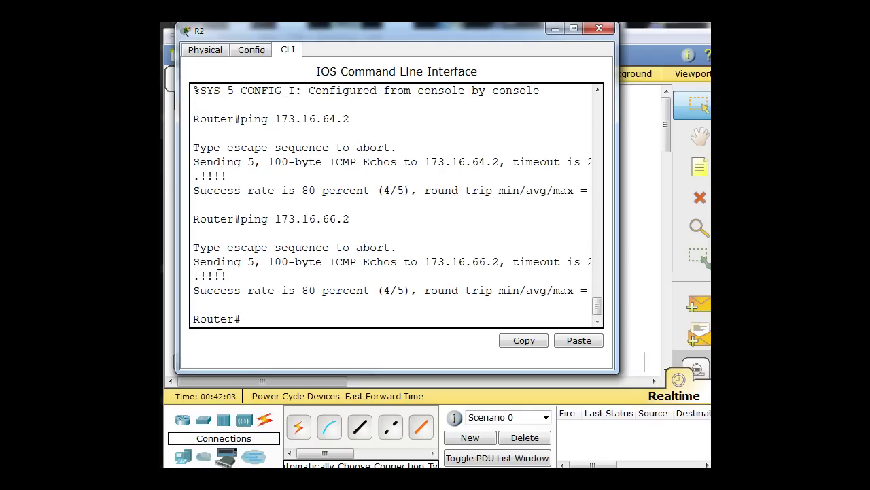
- Close R2's CLI window to return to the logical topology with R2 and PC1 visible
left_click(600, 31)
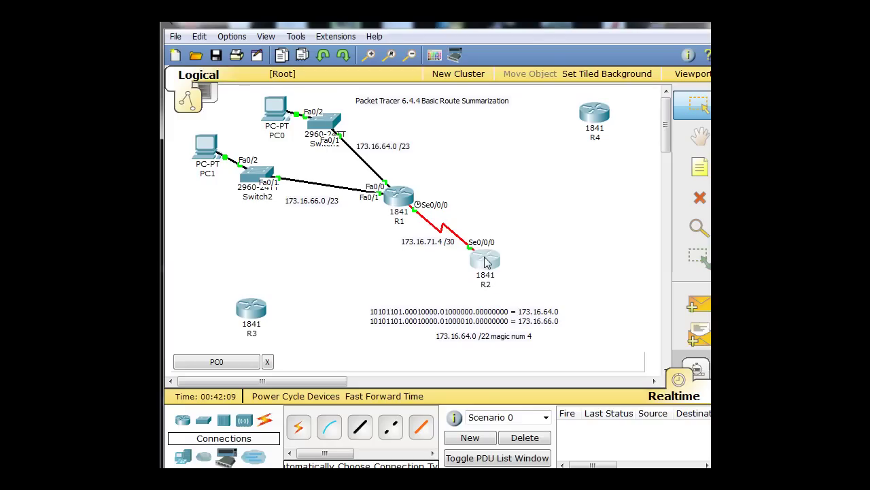
mouse_move(486, 263)
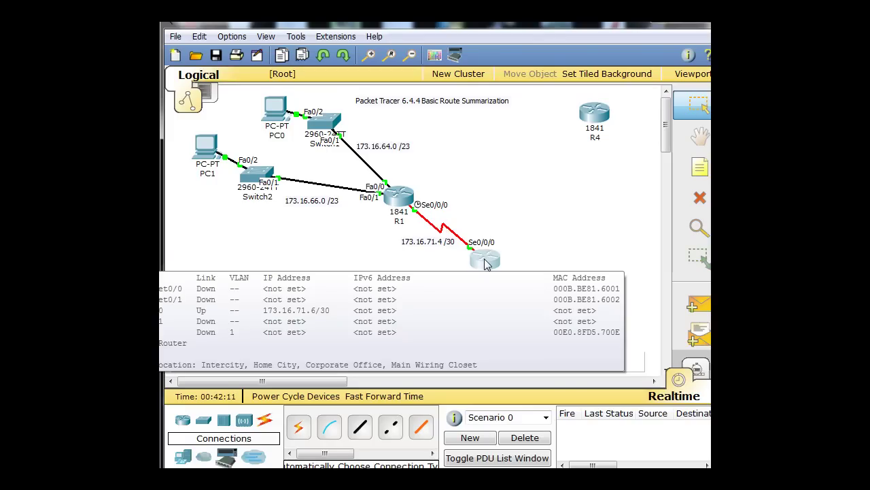
mouse_move(201, 145)
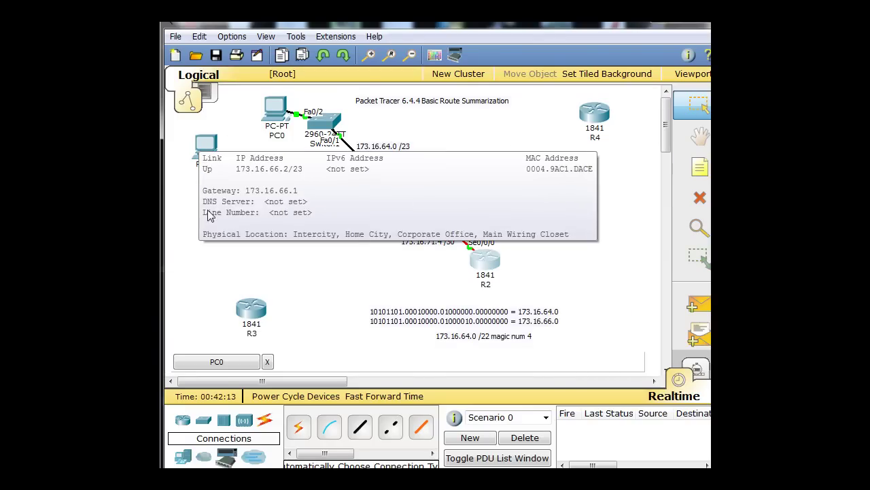